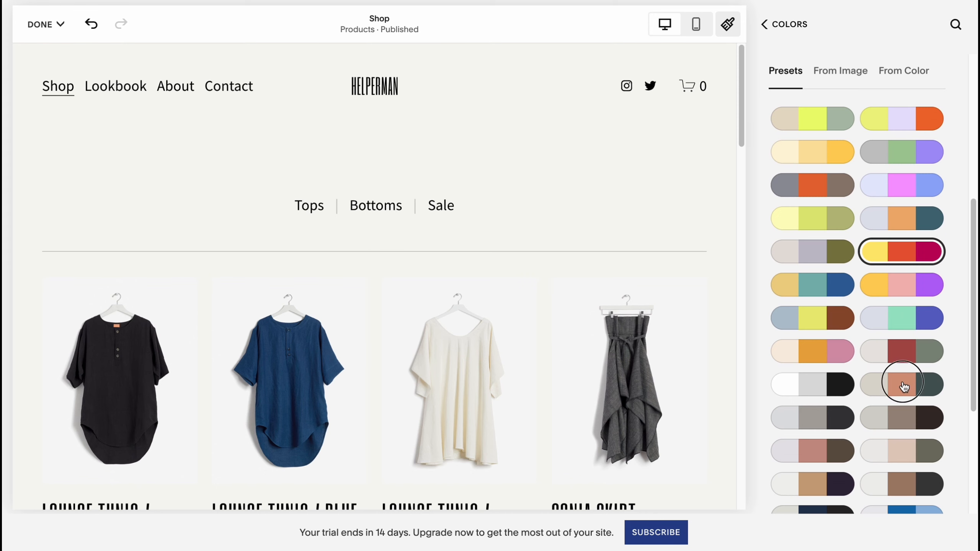
- Try out several preset color palettes on the shop page, including the lavender, mint and indigo one
click(903, 386)
click(903, 456)
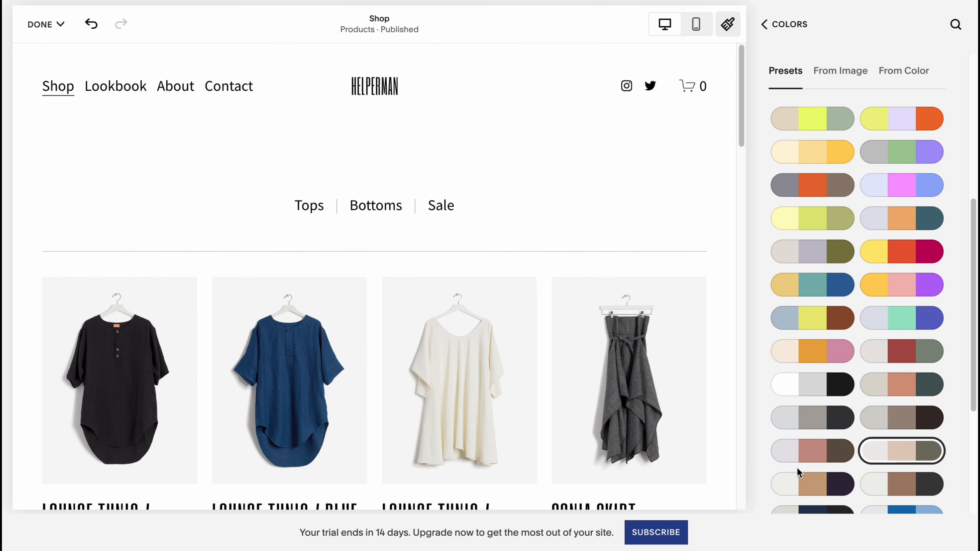
click(803, 459)
click(926, 318)
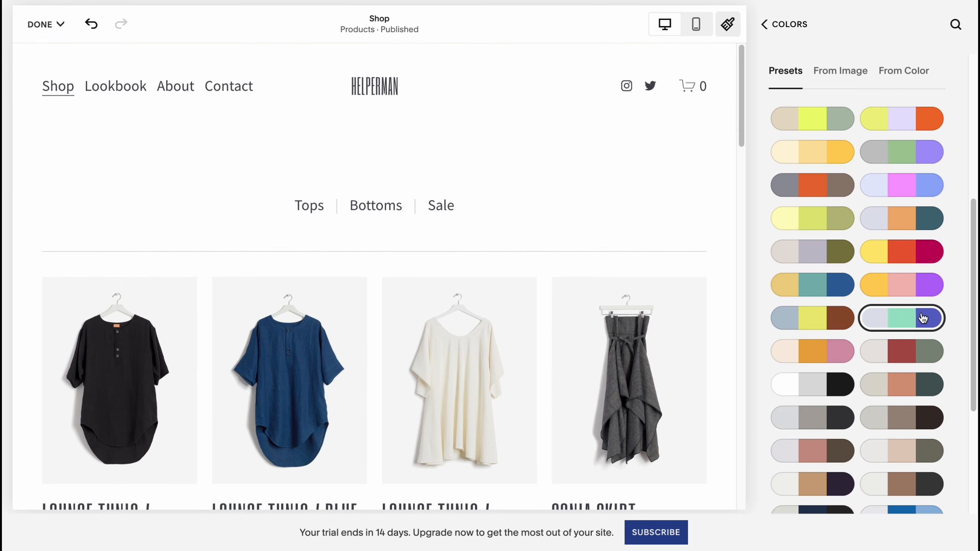
click(896, 217)
- Apply the gray, green and purple preset color palette to the site and close the site styles
double_click(899, 155)
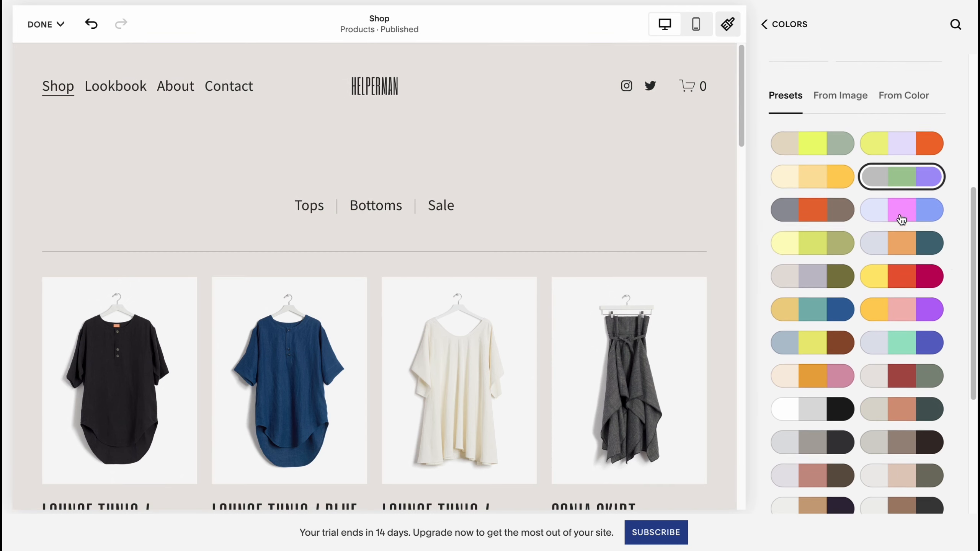
click(772, 29)
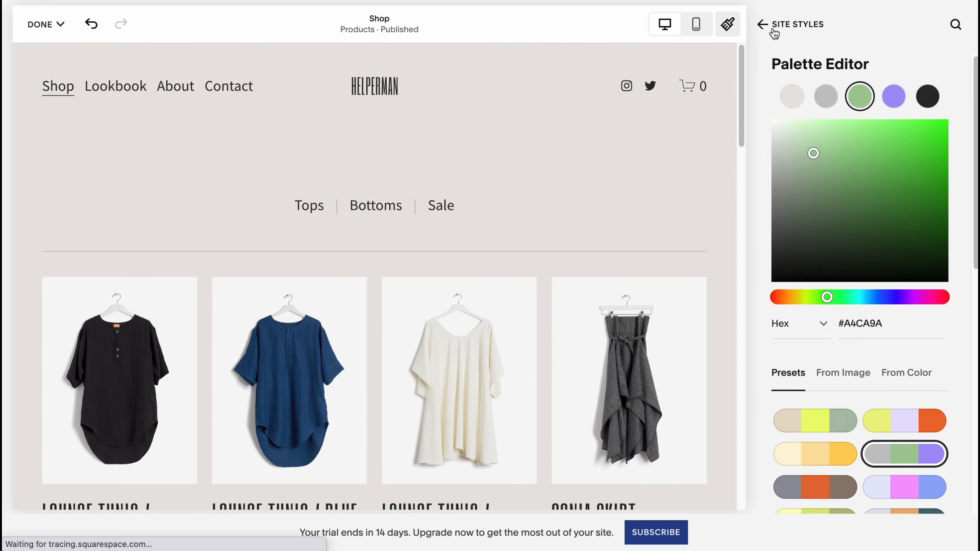
click(769, 26)
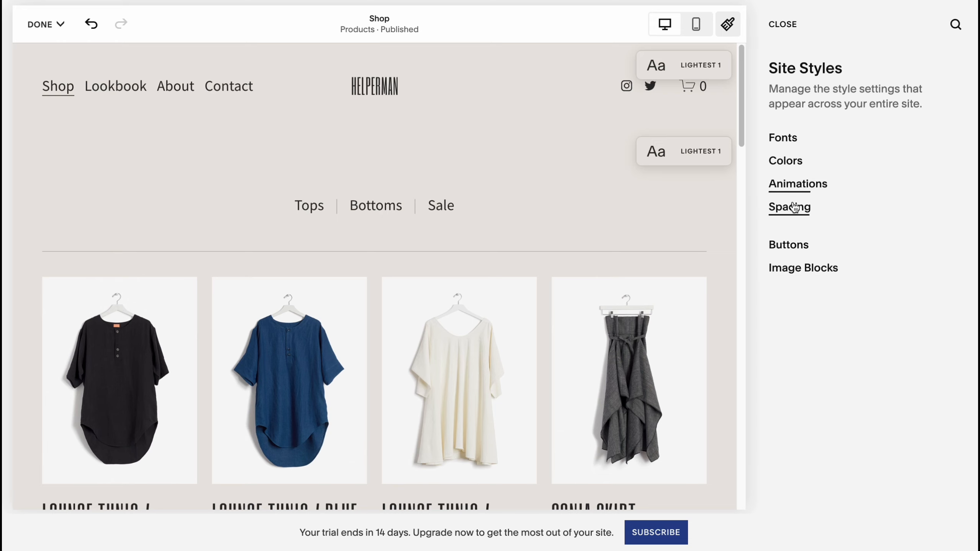
click(783, 25)
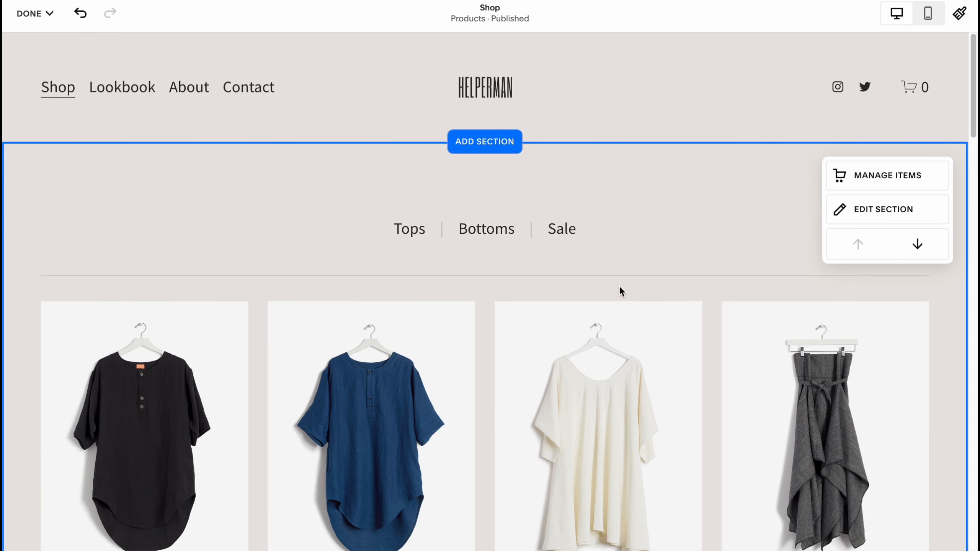
- Review the Shop page from the header through the product grid and lookbook heading to the footer
mouse_move(798, 375)
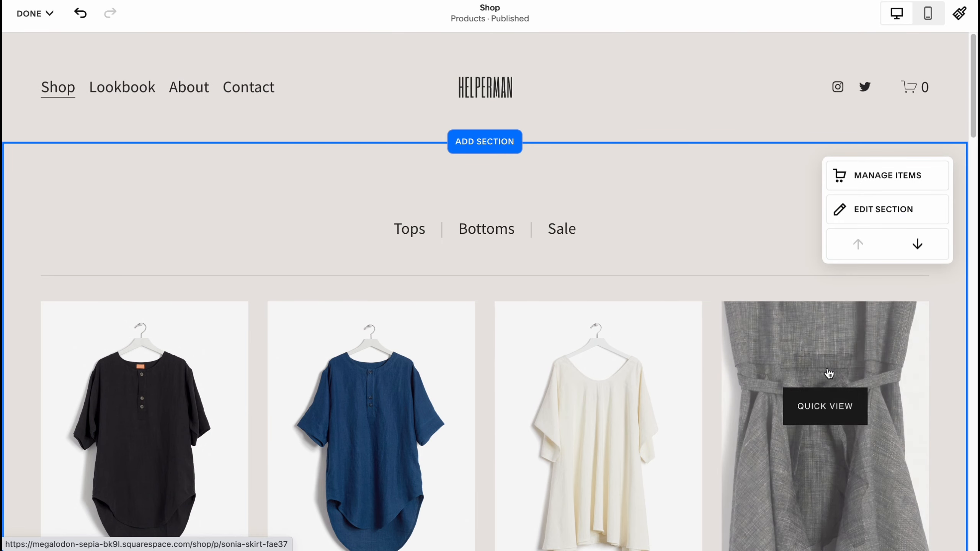
mouse_move(307, 73)
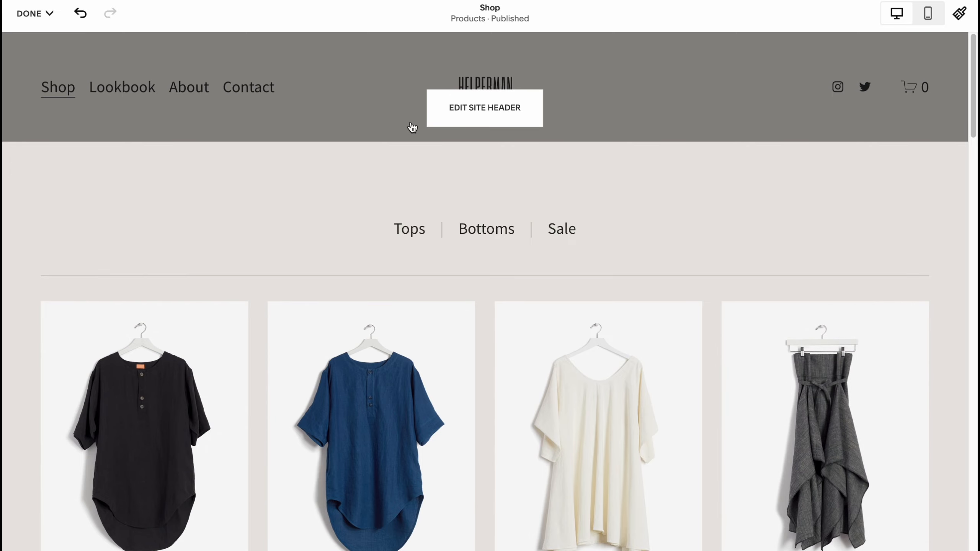
scroll(427, 290, down, 10)
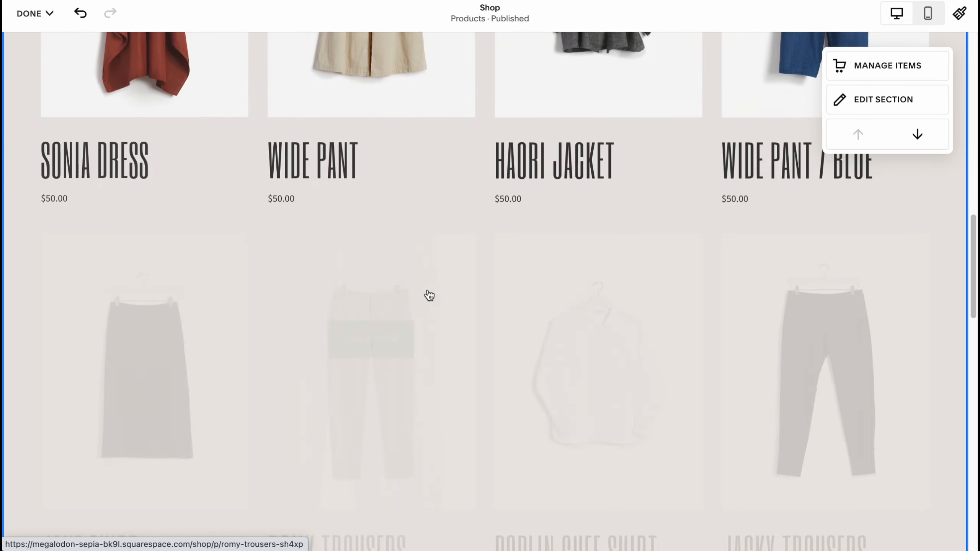
scroll(427, 290, down, 12)
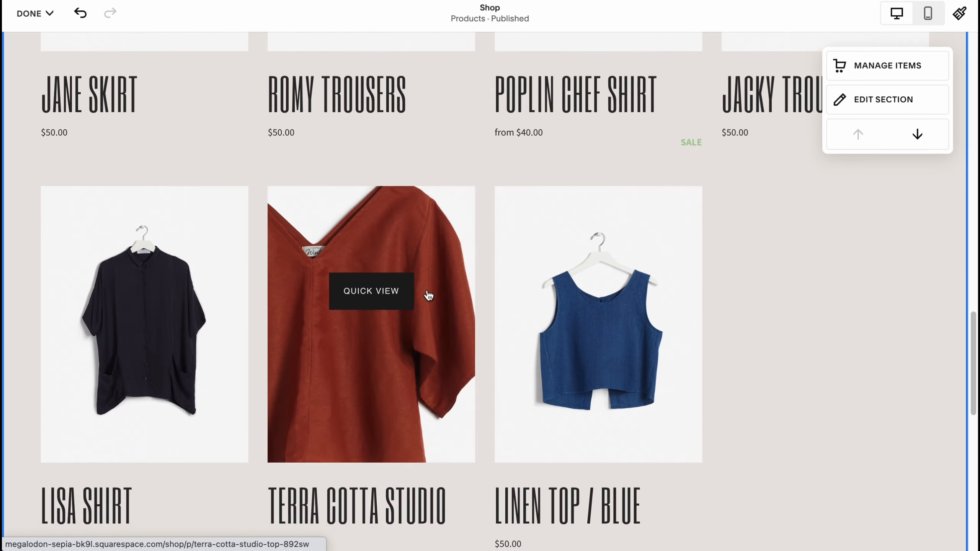
scroll(425, 286, down, 5)
scroll(425, 210, up, 3)
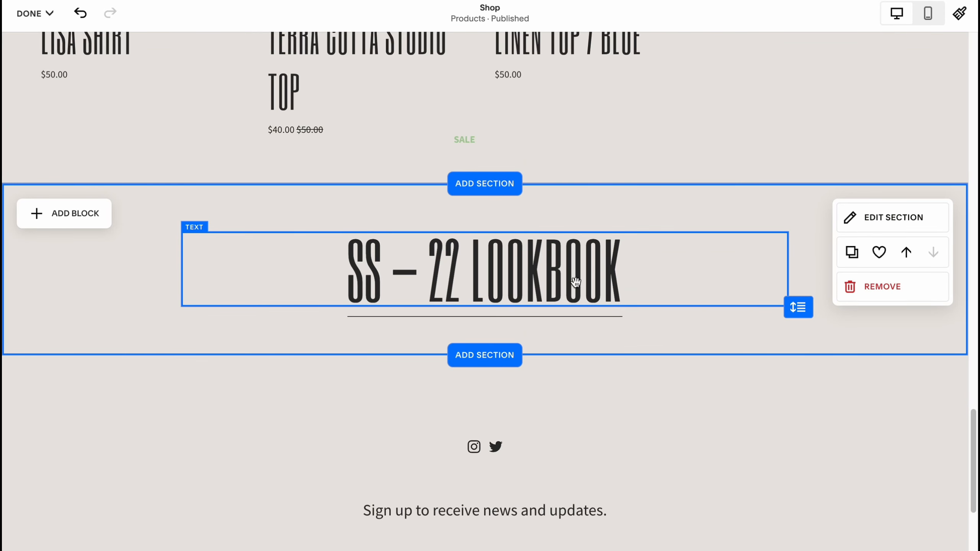
scroll(613, 335, down, 2)
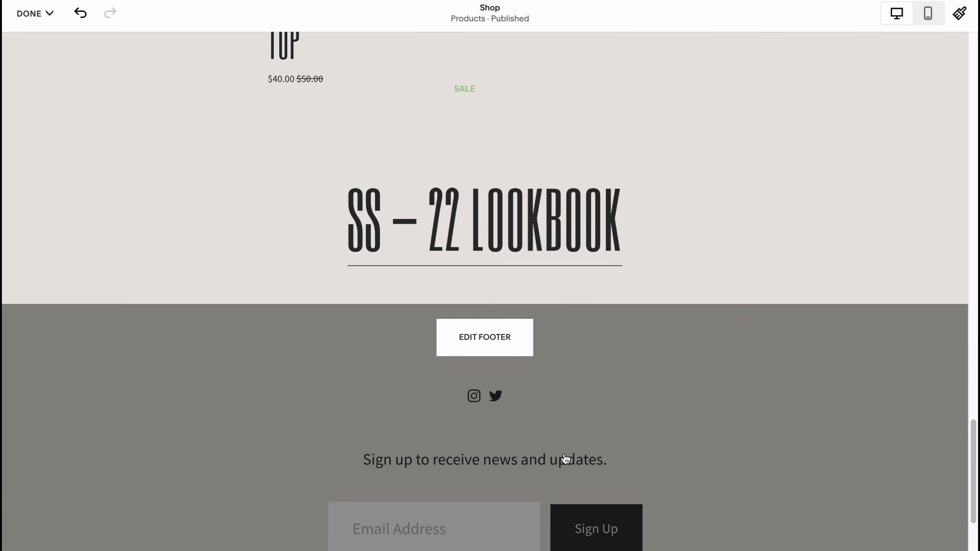
scroll(575, 372, up, 15)
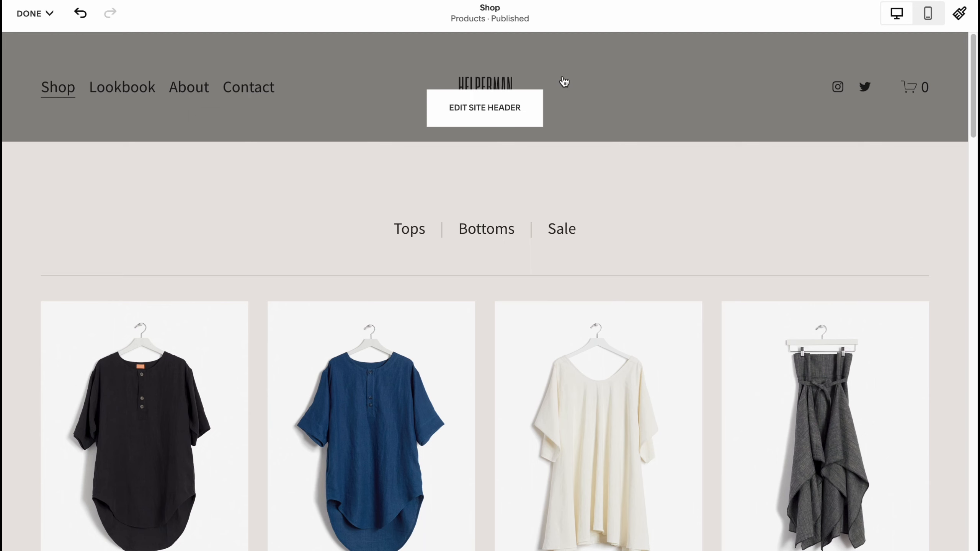
- Add the About section layout with the "Make It" heading, divider line and mountain image above the product grid
scroll(507, 213, down, 2)
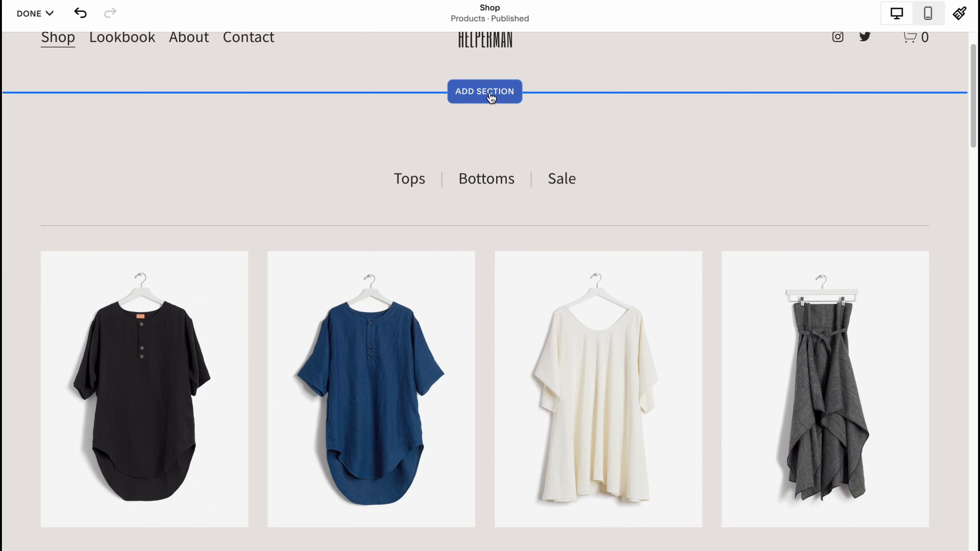
click(489, 95)
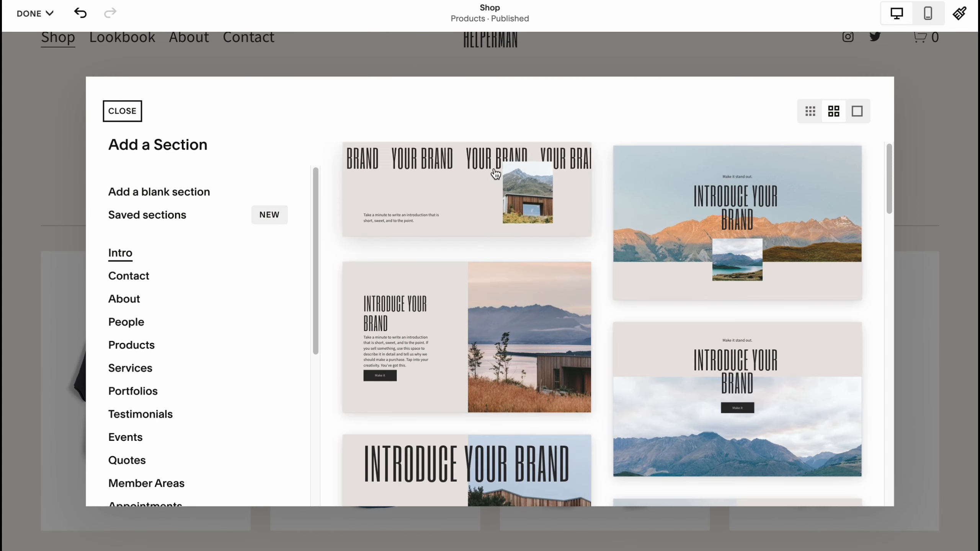
click(120, 281)
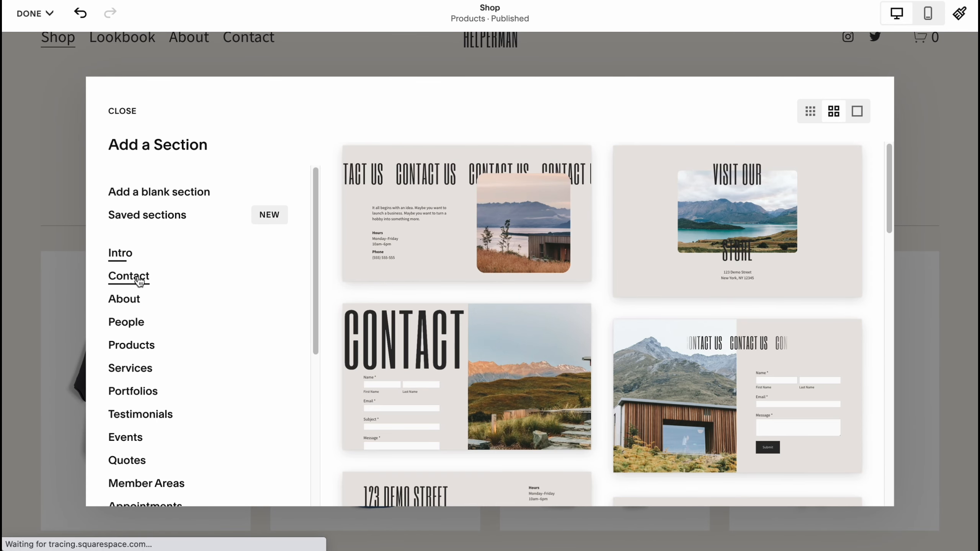
click(128, 304)
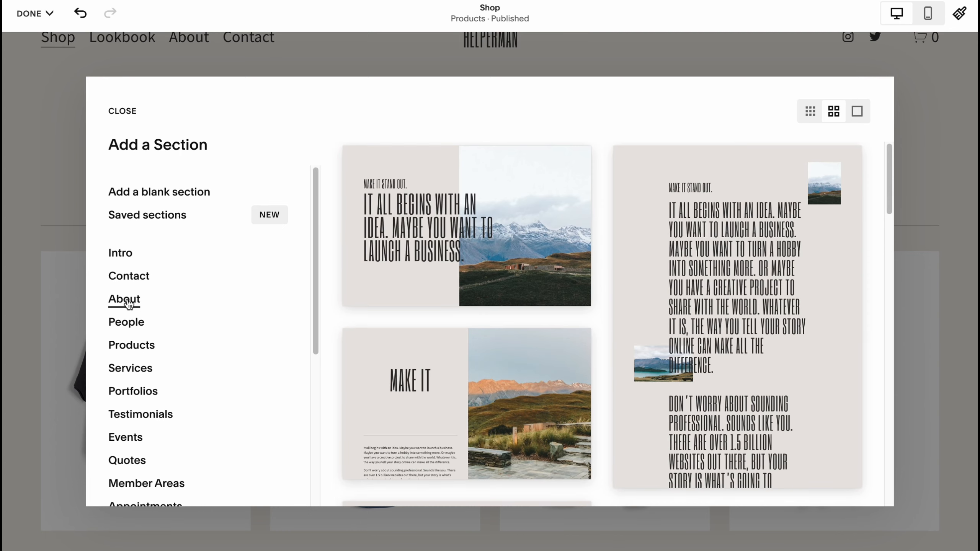
scroll(439, 371, down, 3)
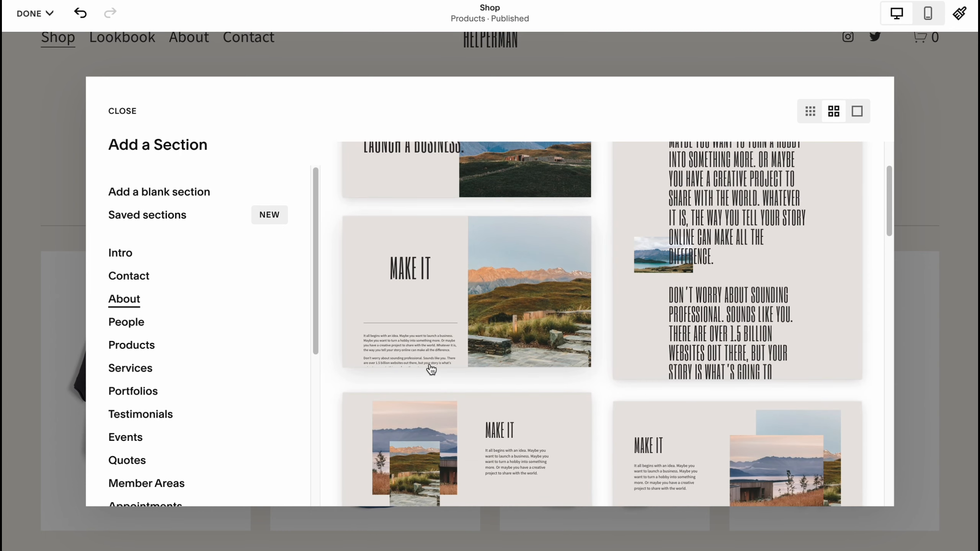
scroll(463, 363, down, 3)
scroll(498, 357, up, 3)
scroll(497, 359, down, 3)
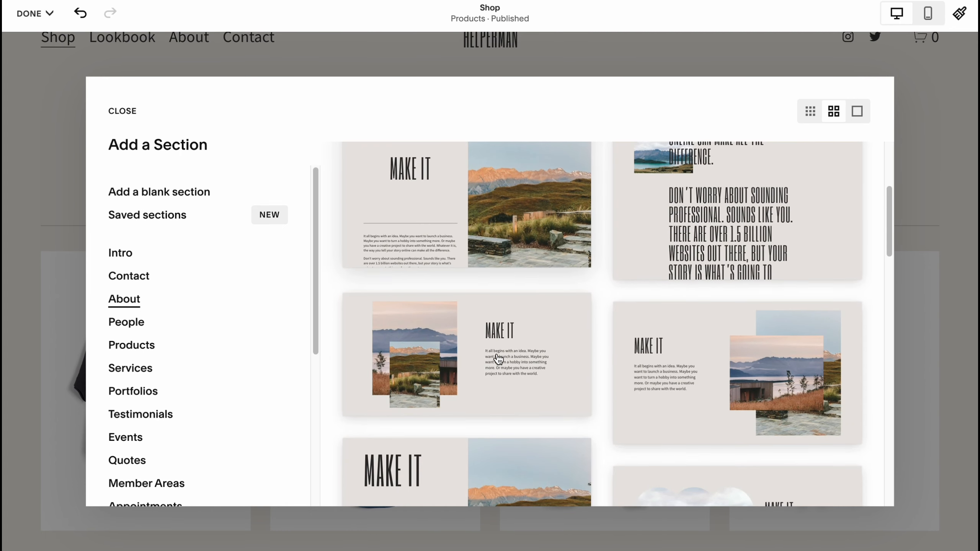
click(466, 208)
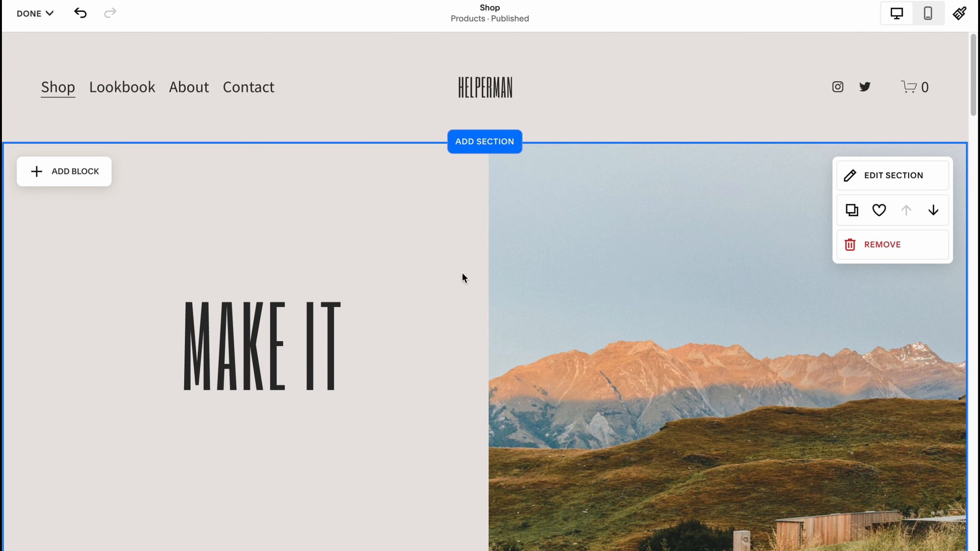
- Move the new "Make It" section down below the product grid and check its placement
scroll(463, 280, down, 1)
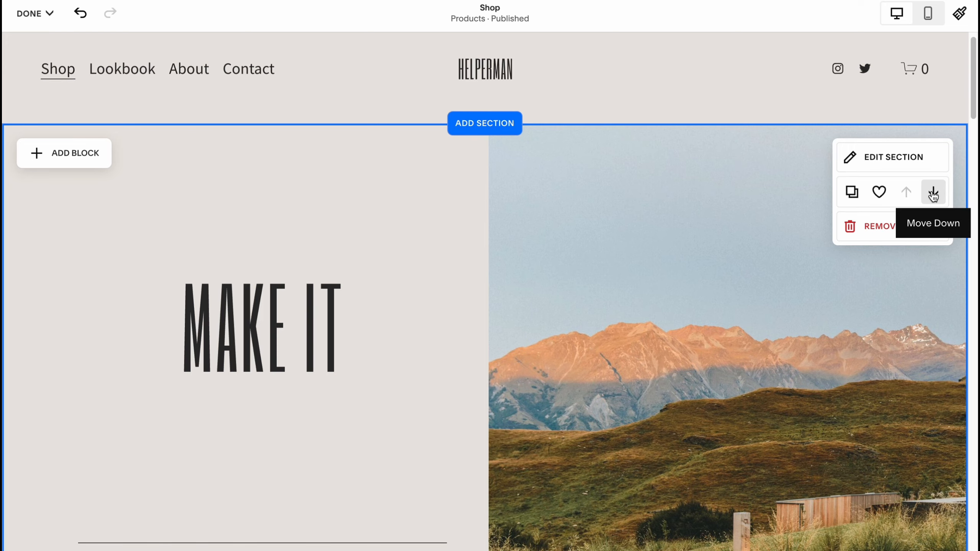
click(933, 194)
scroll(446, 309, down, 20)
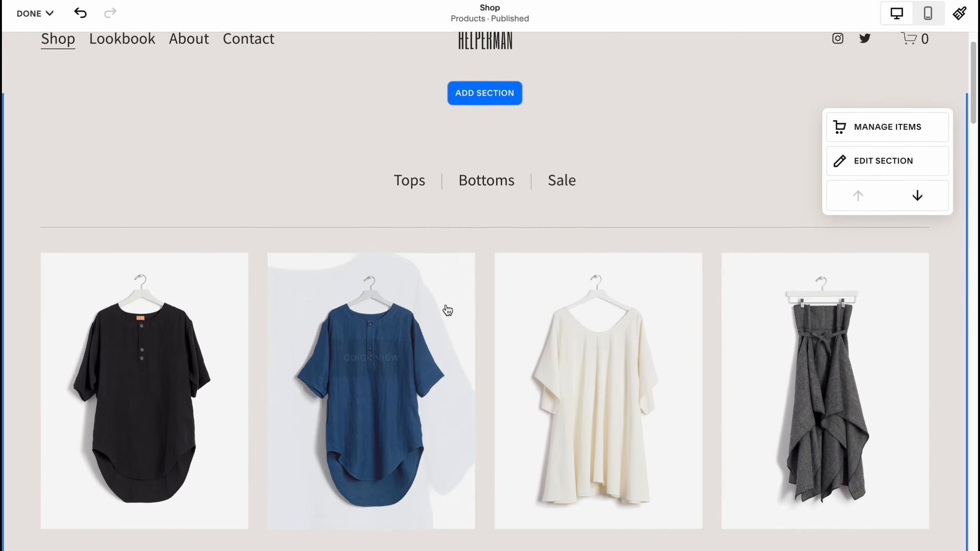
scroll(421, 351, up, 2)
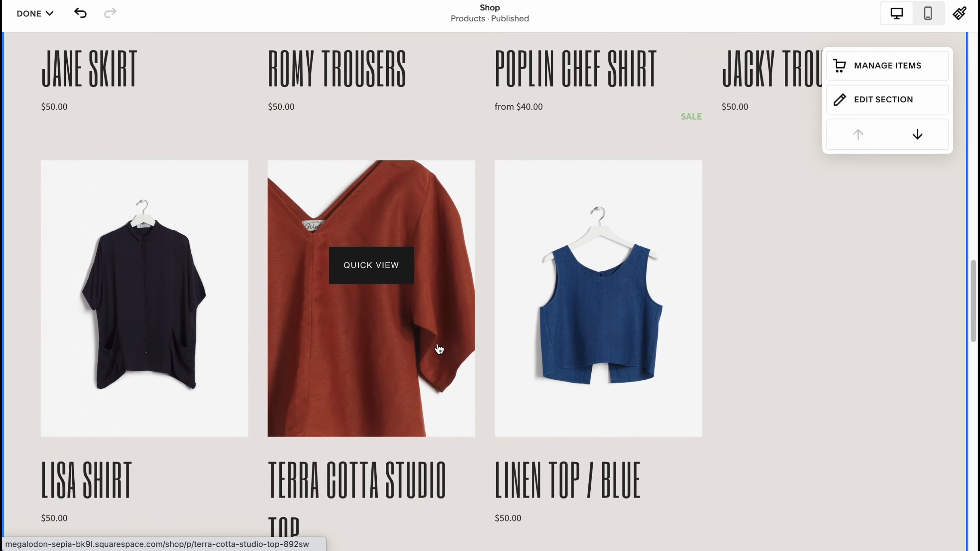
scroll(437, 351, down, 15)
scroll(558, 266, up, 5)
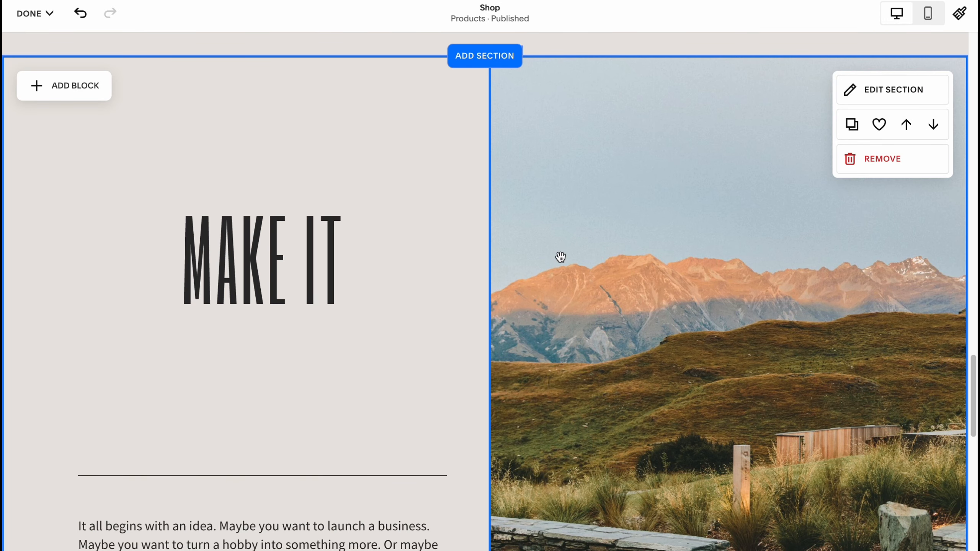
scroll(560, 257, down, 3)
scroll(421, 216, up, 8)
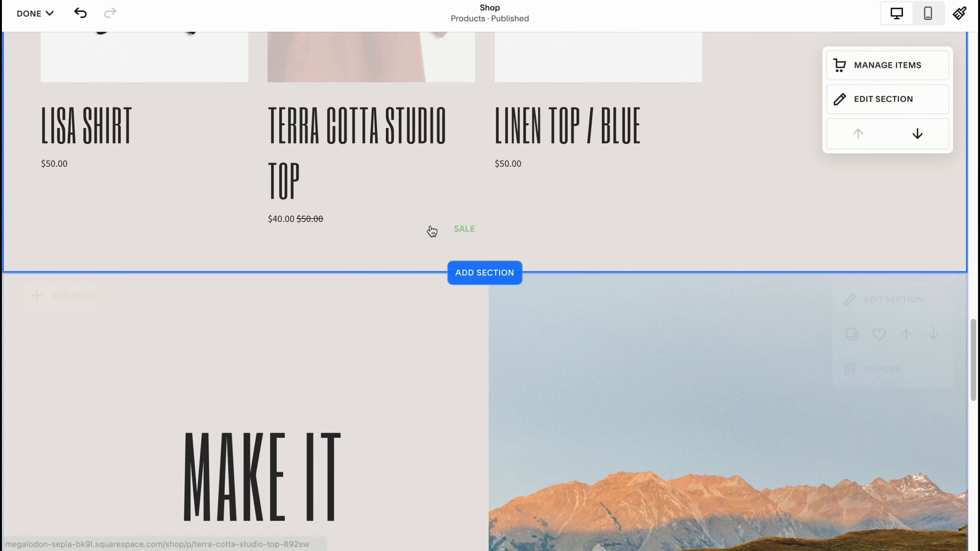
- Replace the "Make It" heading text in the new section with HELPERMAN
scroll(422, 376, down, 7)
click(266, 197)
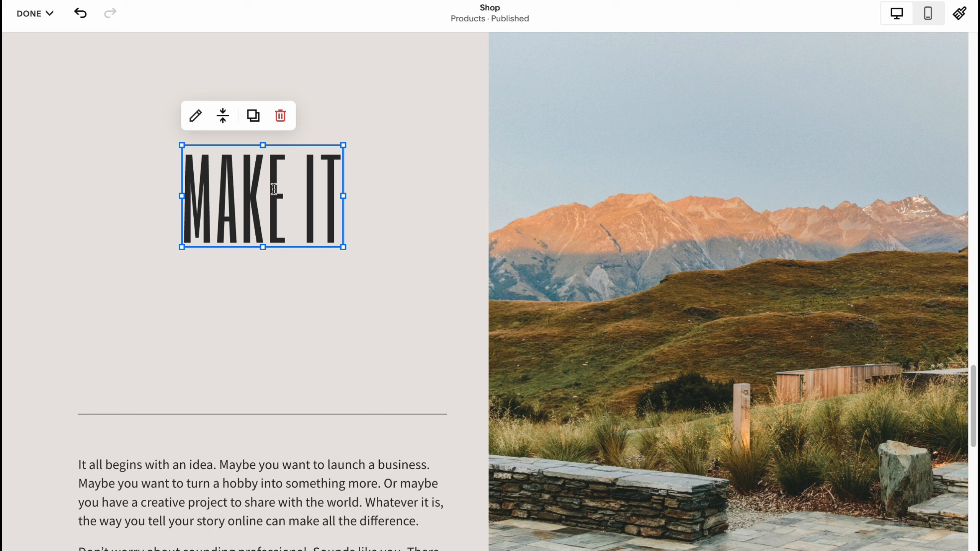
click(195, 117)
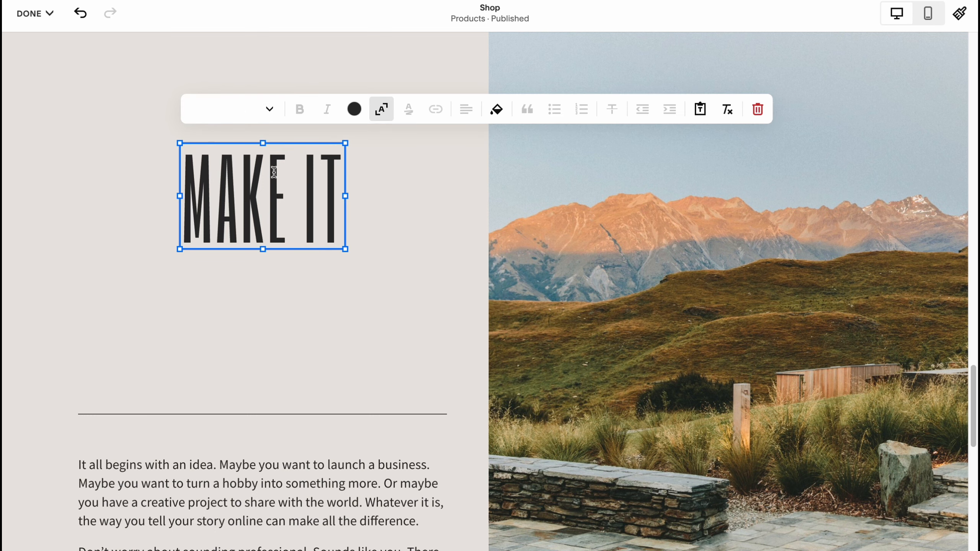
drag(331, 192, 143, 181)
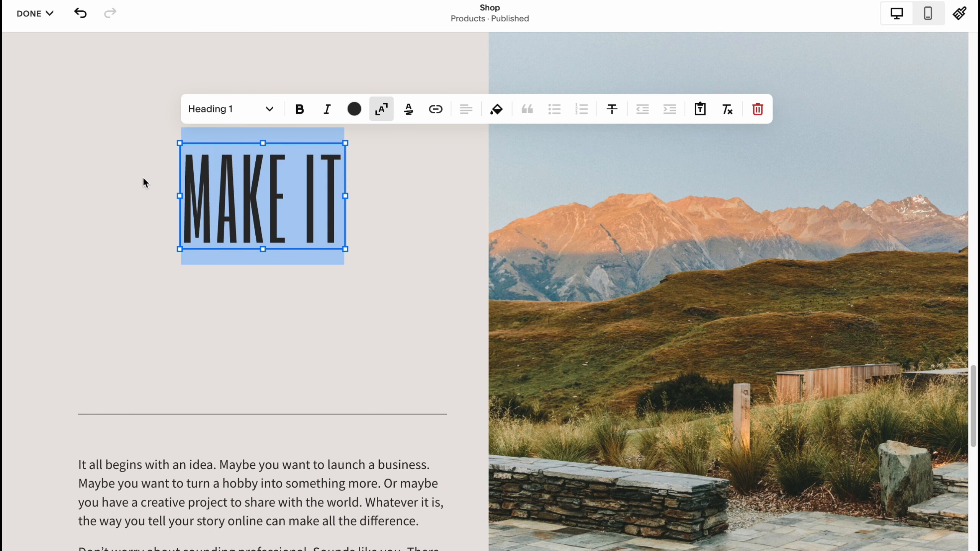
text(HE)
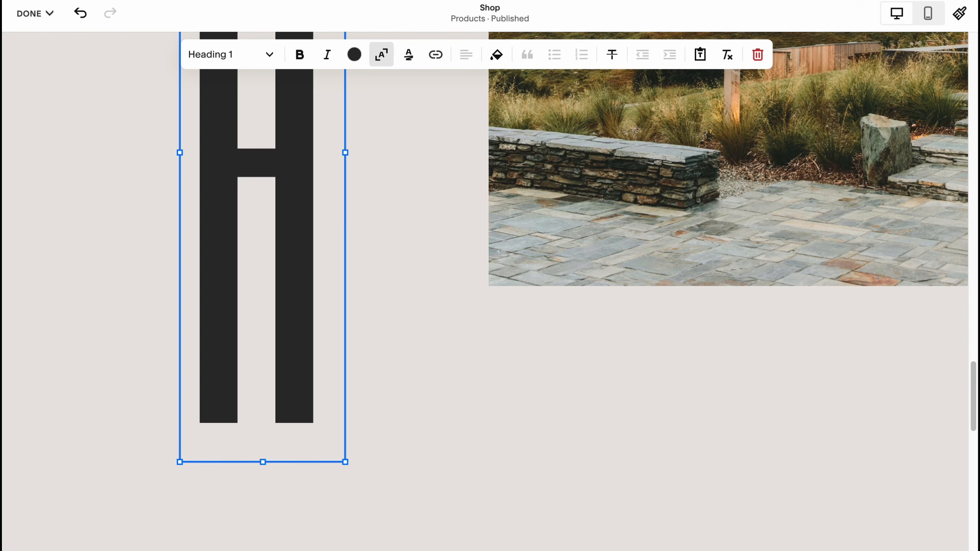
key(BackSpace)
key(BackSpace)
text(HELPERMAN)
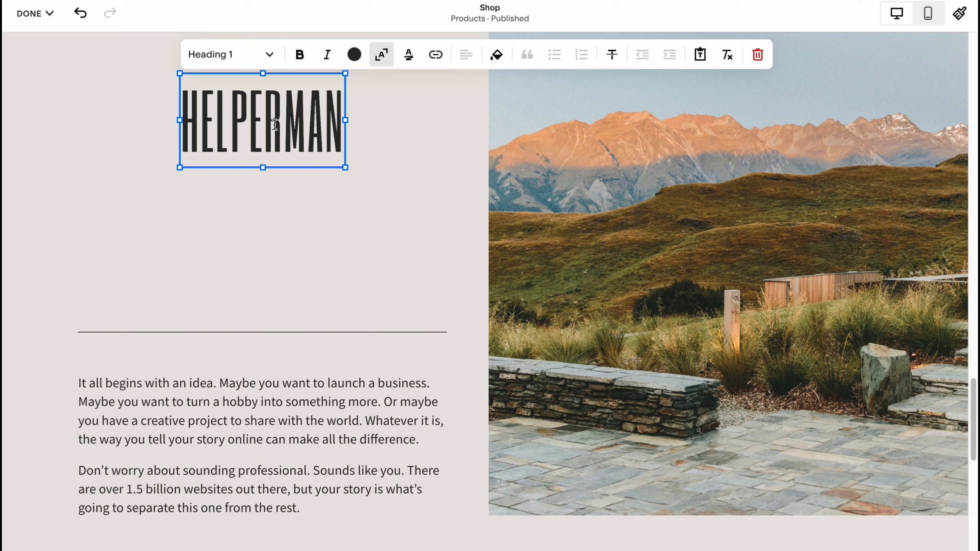
- Make the whole HELPERMAN heading in the new section bold and leave text editing
key(ctrl+a)
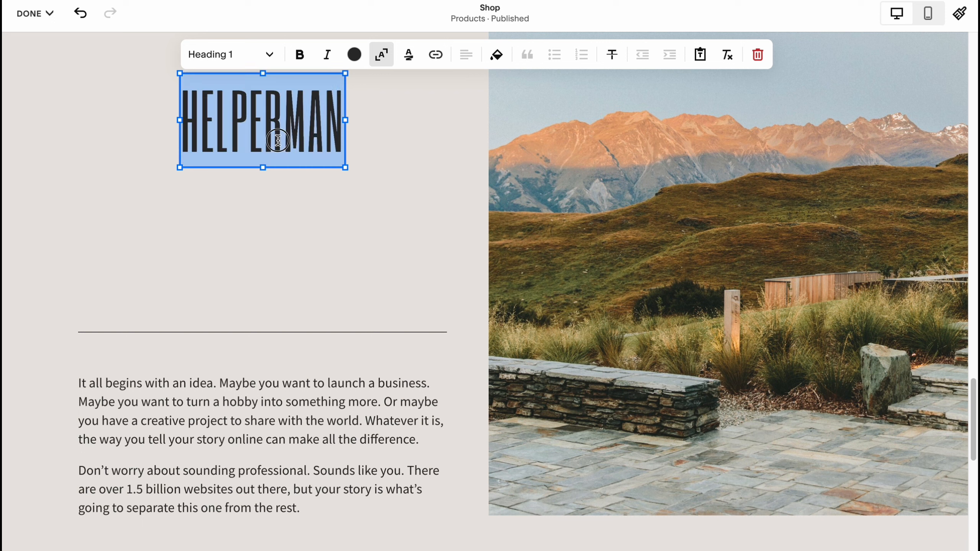
click(300, 54)
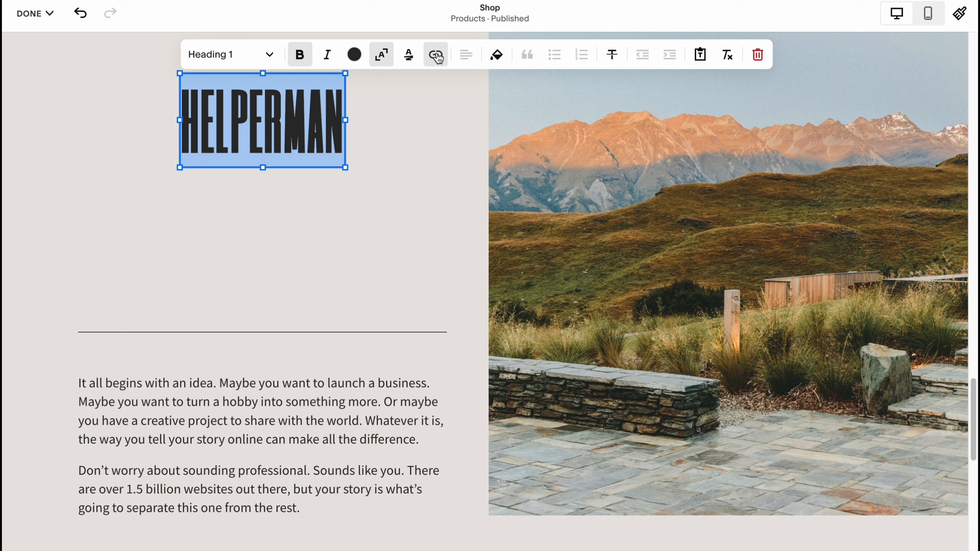
click(327, 207)
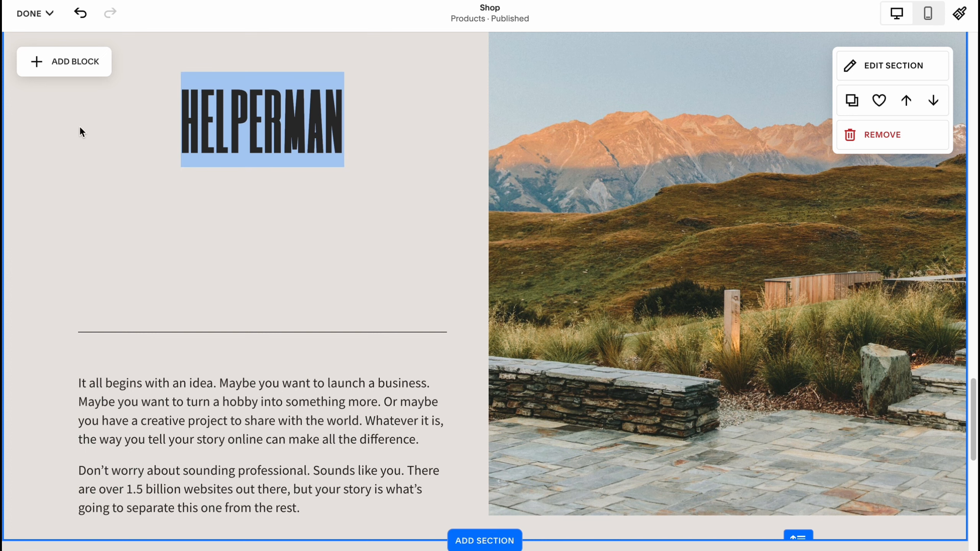
- Add a button block to the HELPERMAN section and place it just below the heading, aligned with its start
click(67, 63)
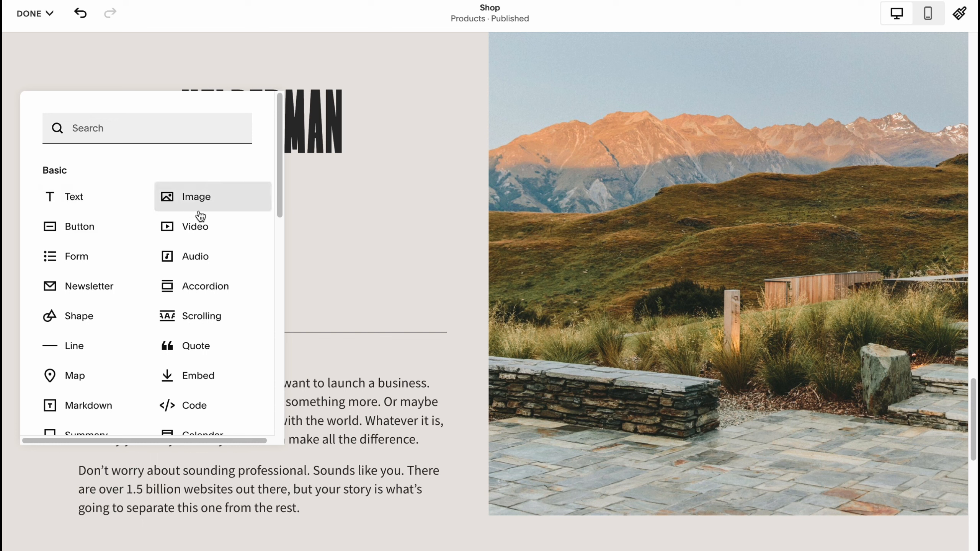
scroll(183, 312, down, 4)
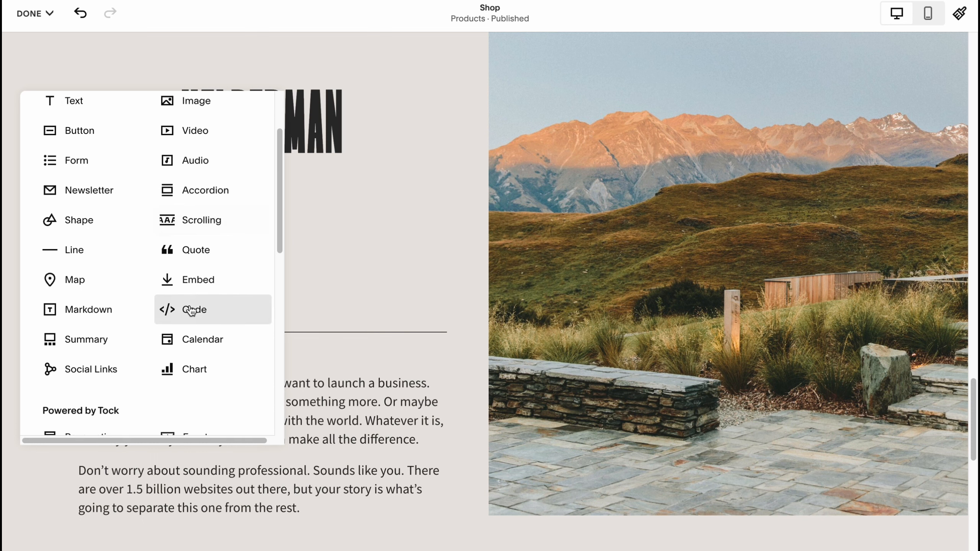
scroll(181, 313, up, 4)
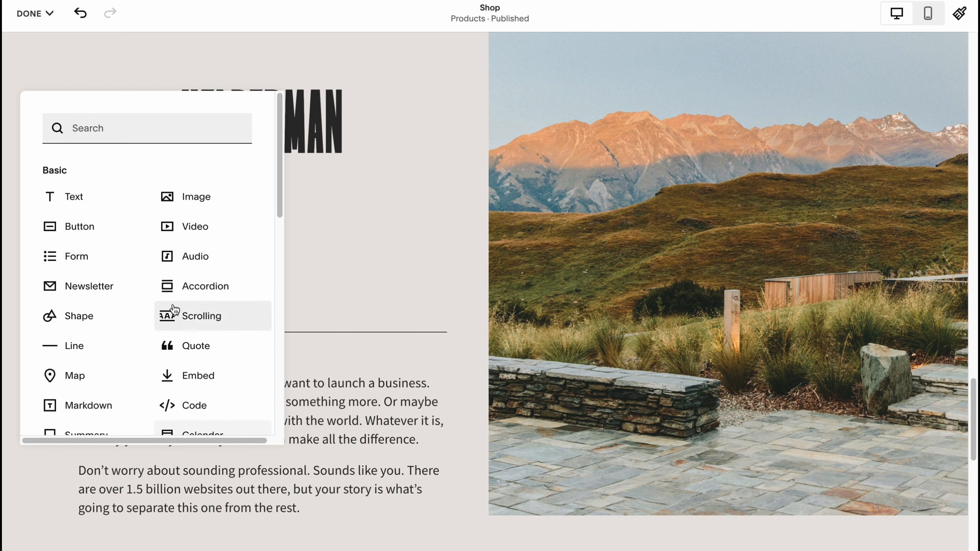
click(76, 228)
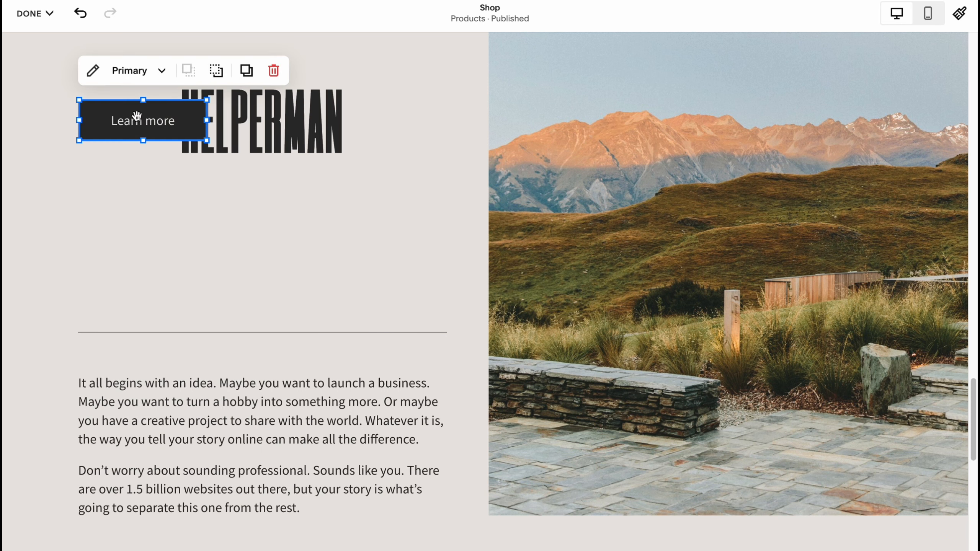
drag(137, 116, 242, 197)
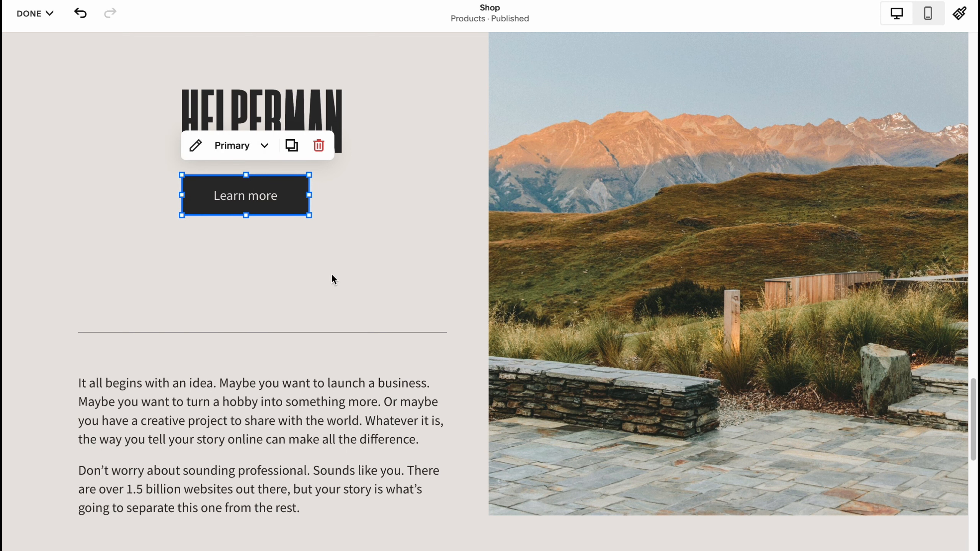
- Set the new button's text to YouTube and finish editing the button
click(194, 147)
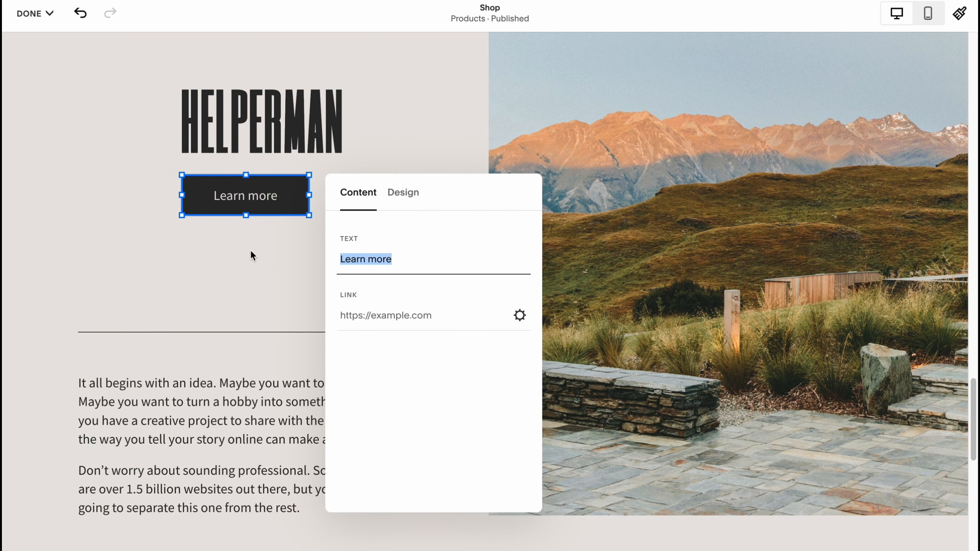
text(You)
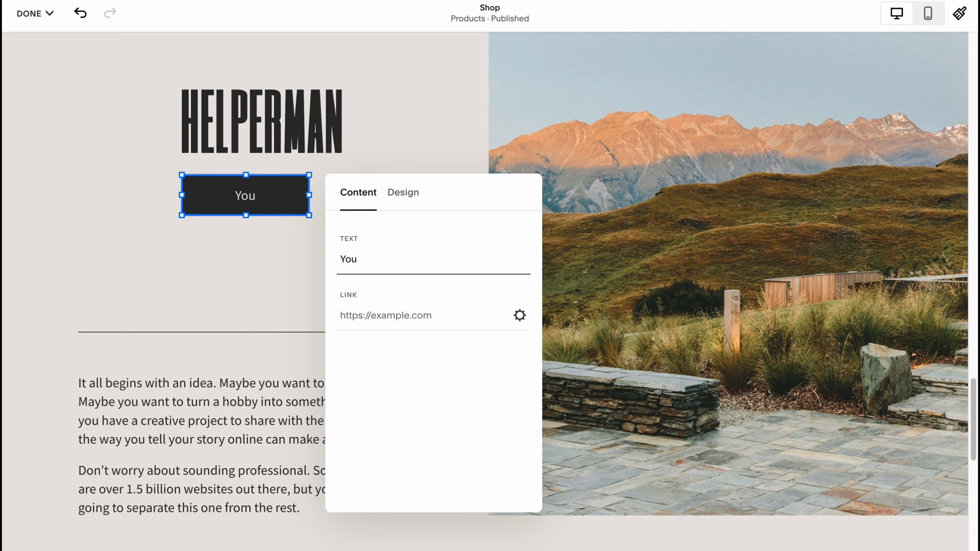
text(Tube Cahnne)
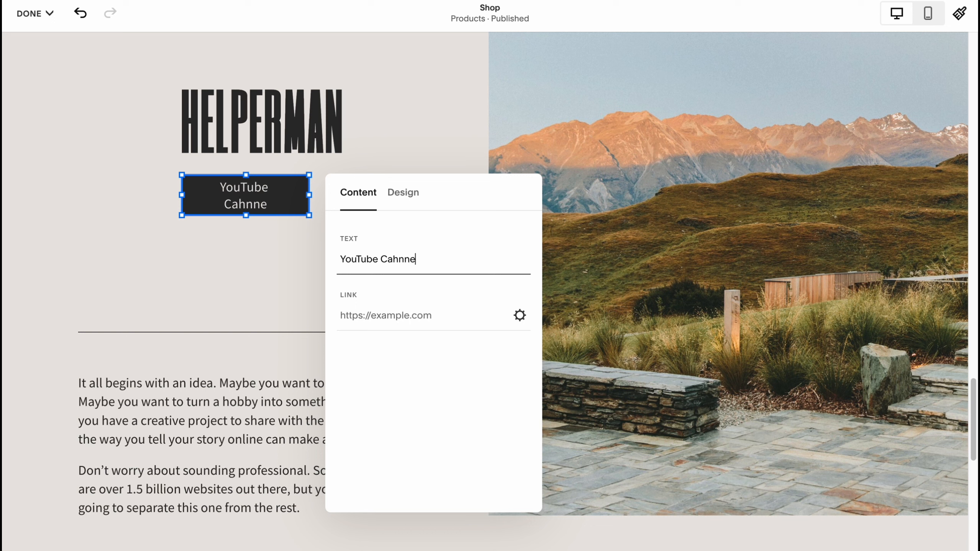
key(BackSpace)
key(BackSpace)
key(BackSpace)
key(BackSpace)
text(hennel)
key(BackSpace)
key(BackSpace)
key(BackSpace)
key(BackSpace)
key(BackSpace)
text(annel)
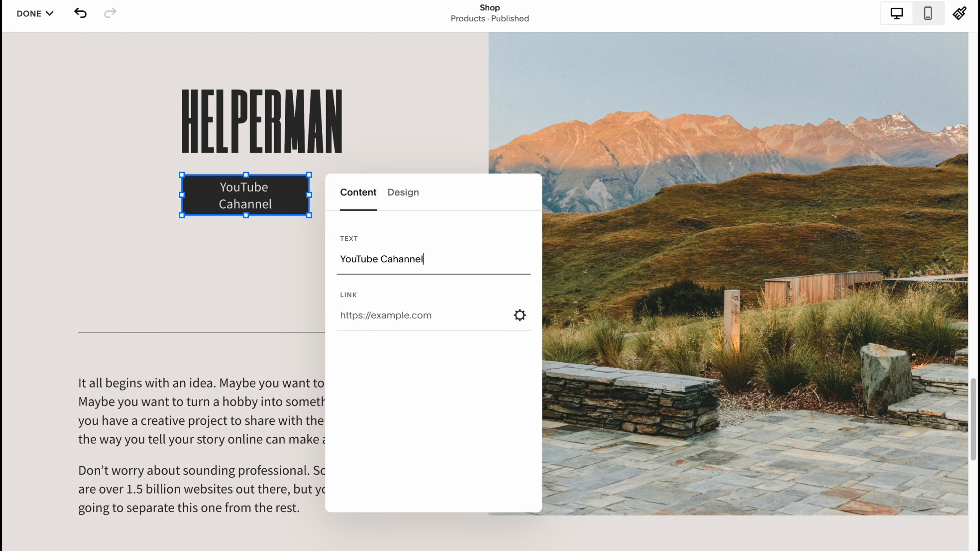
key(BackSpace)
key(BackSpace)
key(BackSpace)
key(BackSpace)
key(BackSpace)
key(BackSpace)
key(BackSpace)
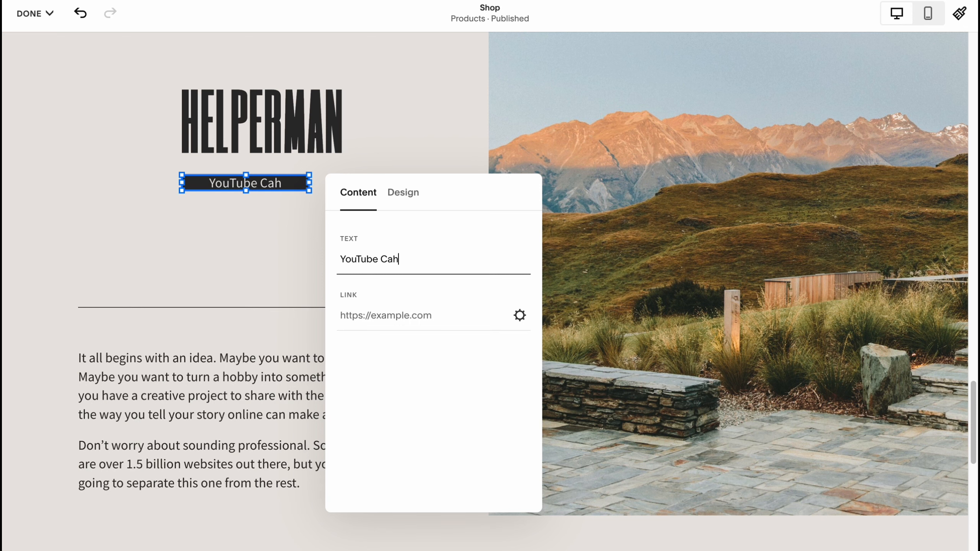
click(240, 265)
- Open the stock image browser to replace the mountain image in the HELPERMAN section
scroll(382, 295, down, 5)
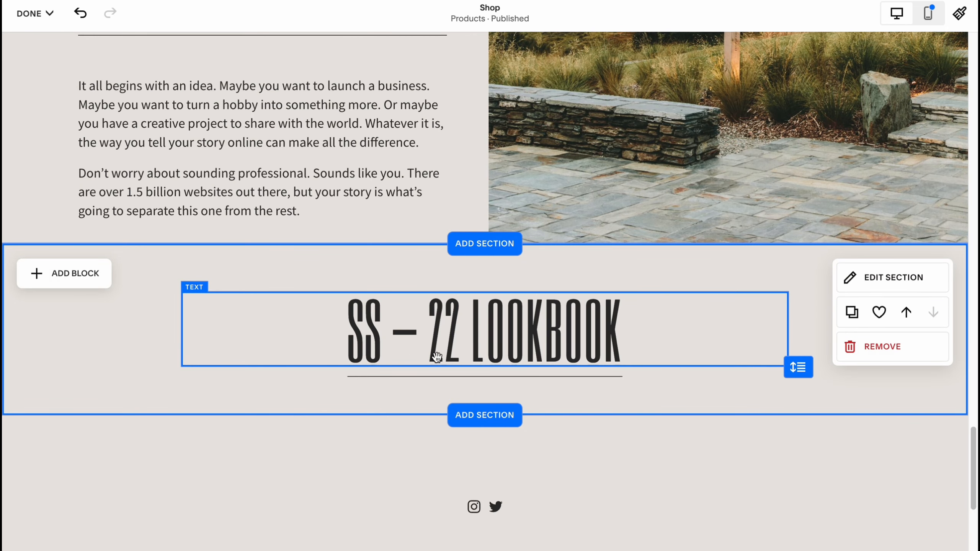
scroll(500, 316, up, 10)
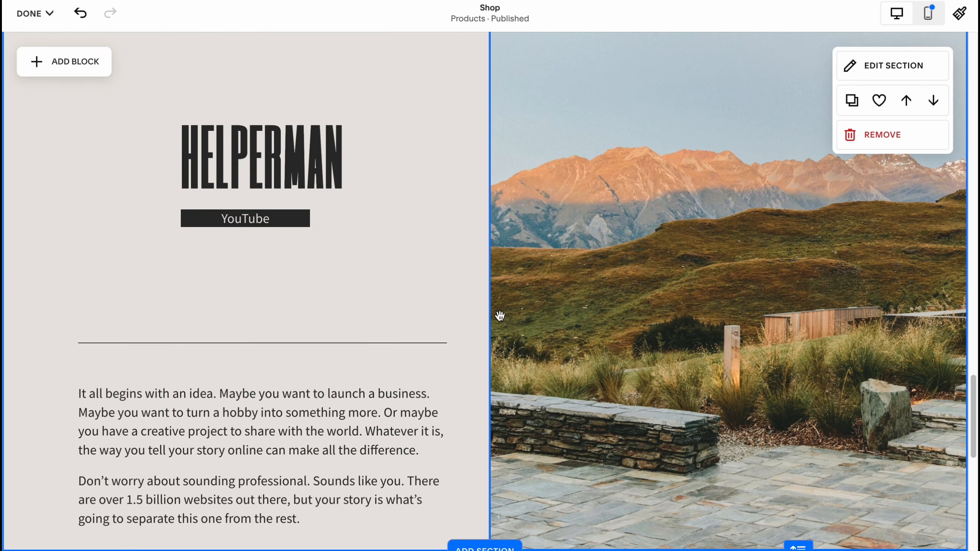
scroll(678, 335, down, 5)
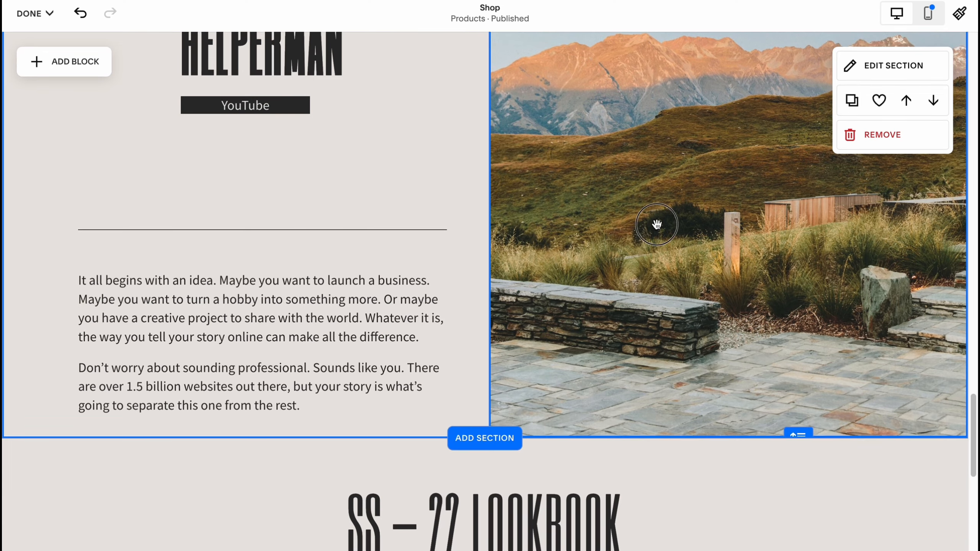
click(658, 228)
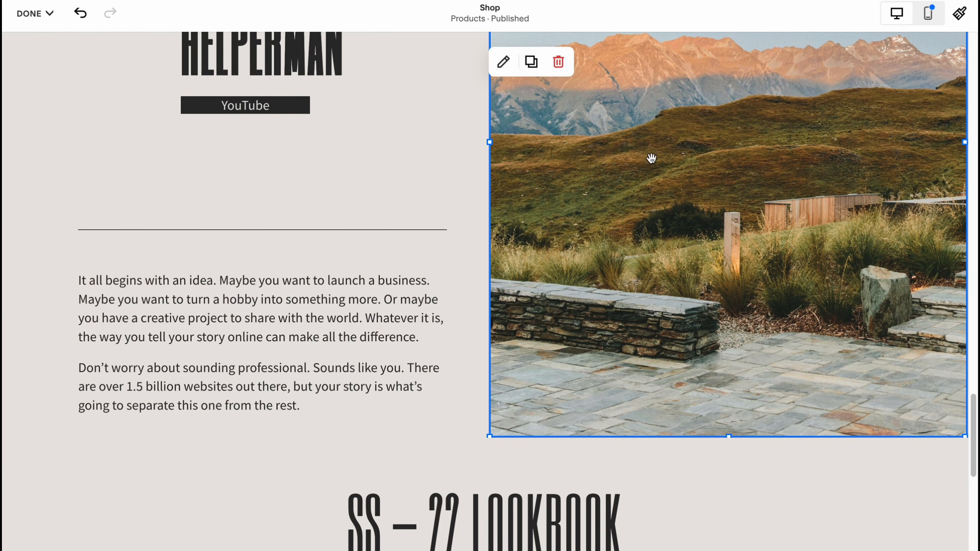
click(502, 61)
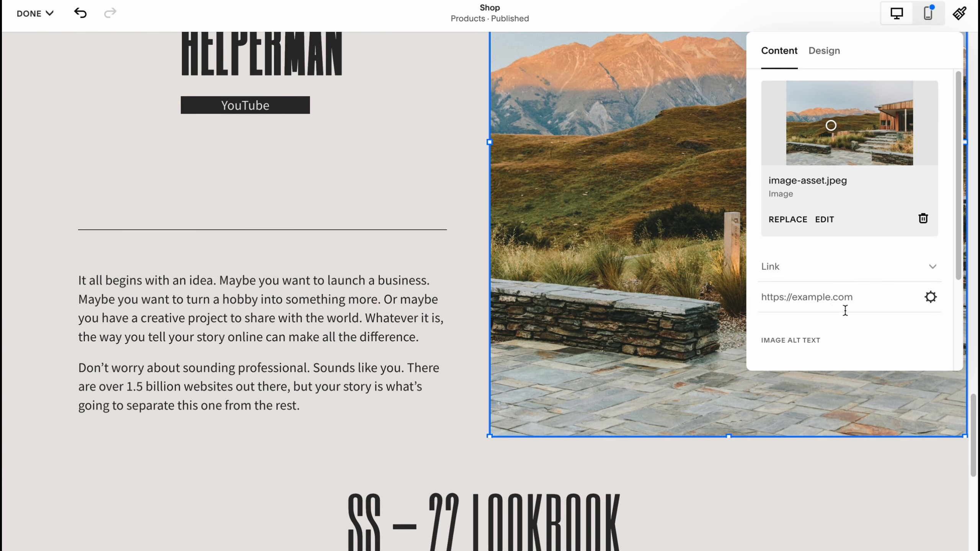
click(789, 221)
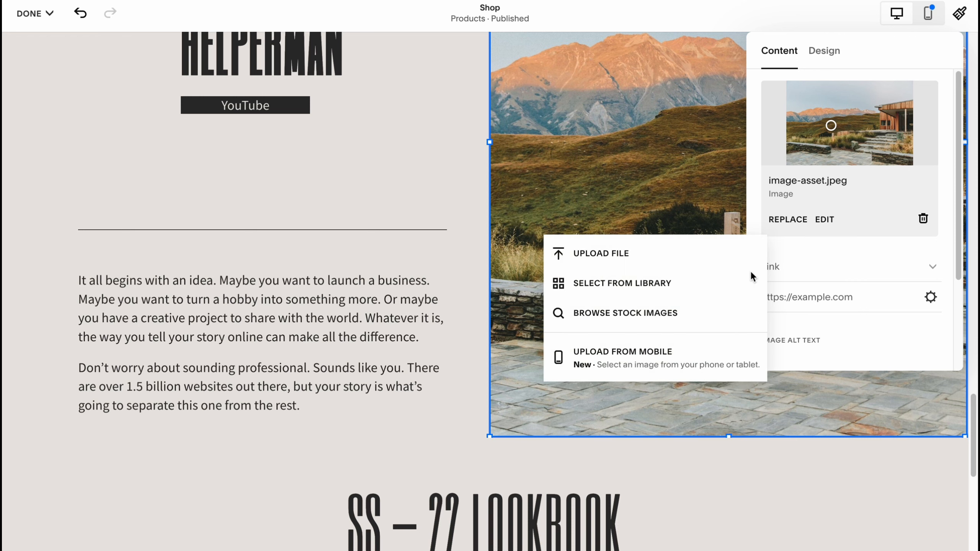
click(613, 316)
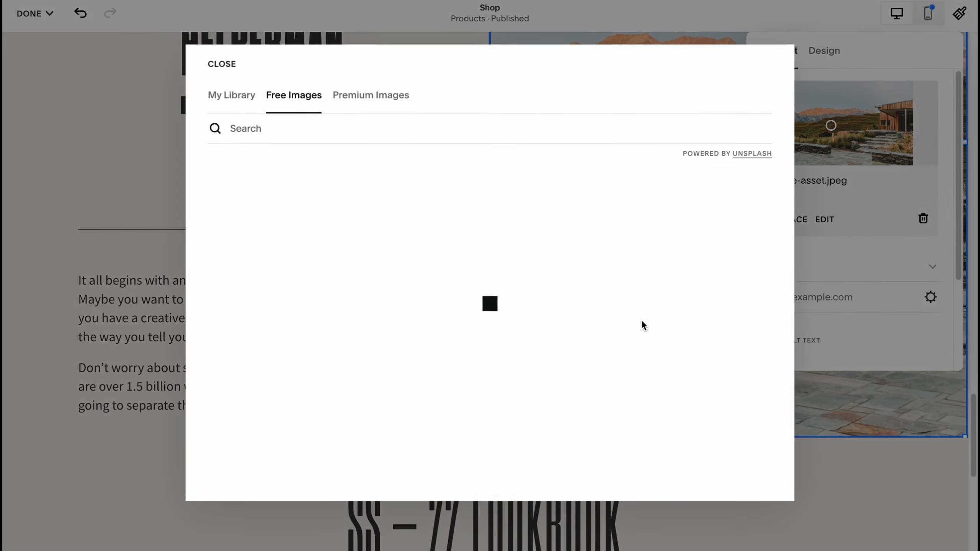
- Search the free images for clothes and use the photo of the orange knit hat, sweater and jeans with tulips
scroll(517, 335, down, 5)
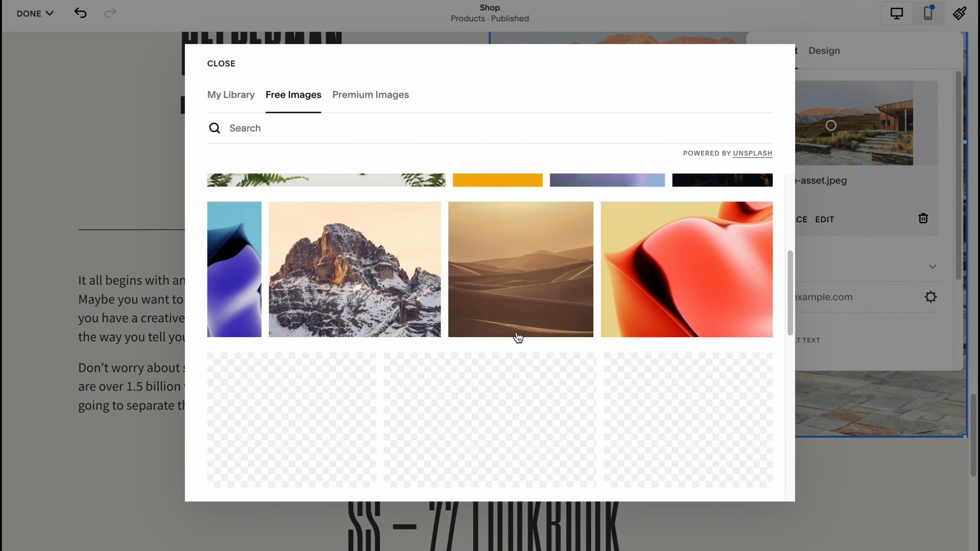
click(366, 124)
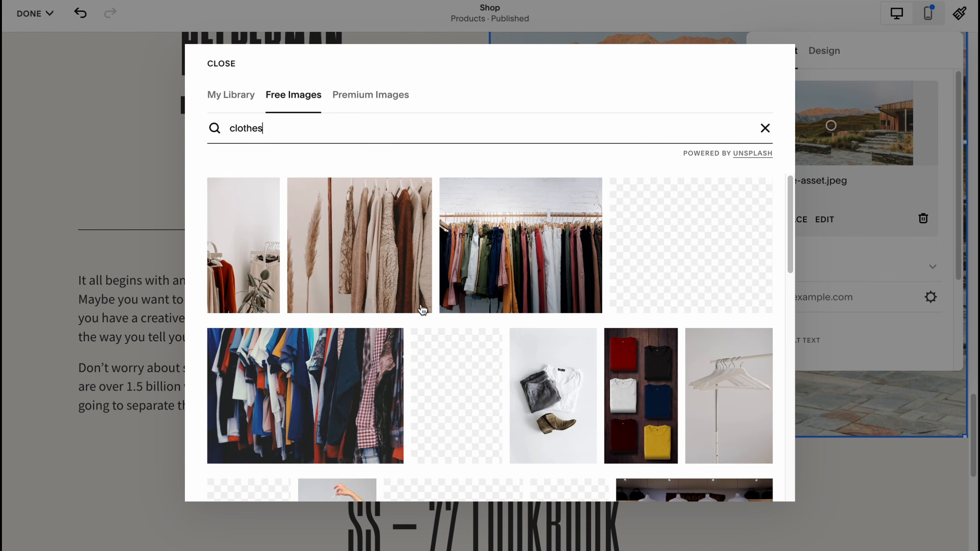
click(694, 246)
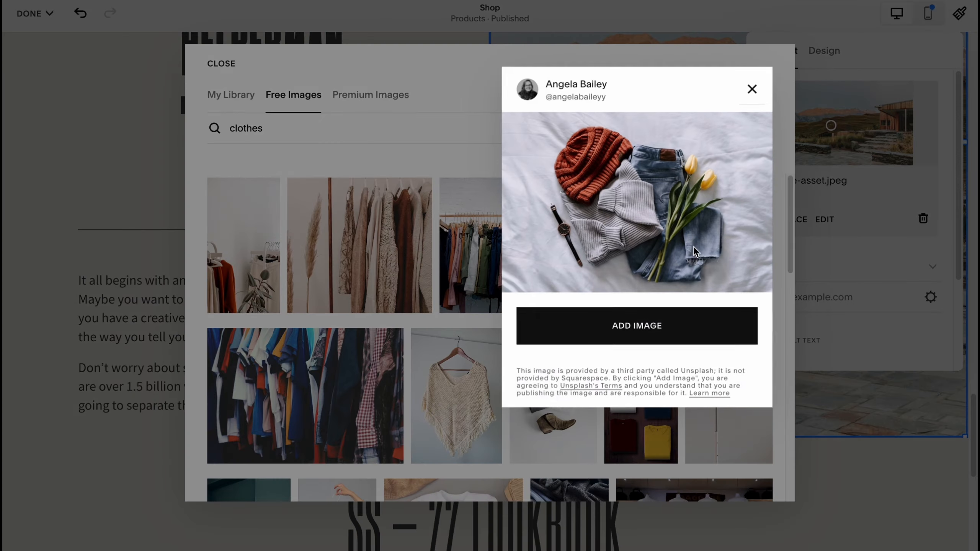
click(658, 338)
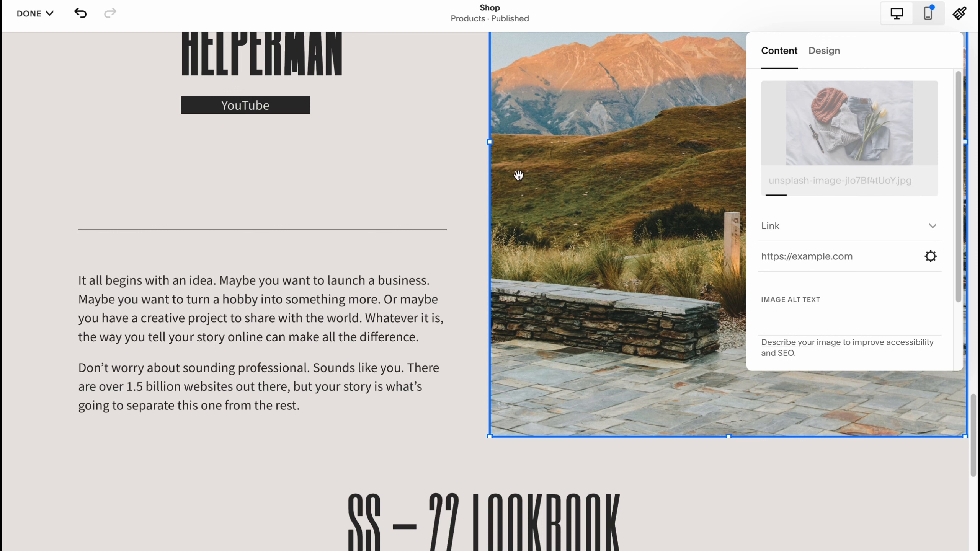
click(449, 164)
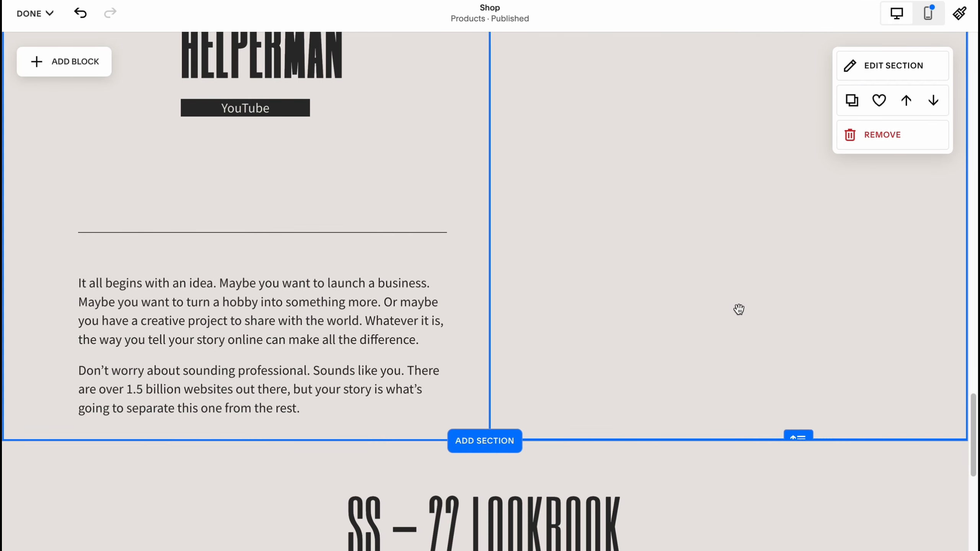
- Open item management for the product grid, saving the page changes
scroll(678, 291, down, 7)
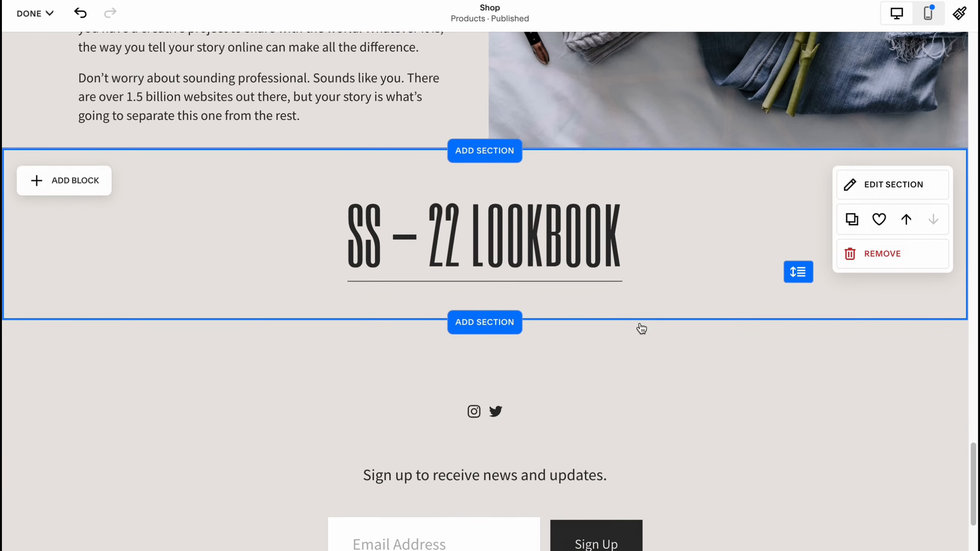
scroll(642, 328, up, 15)
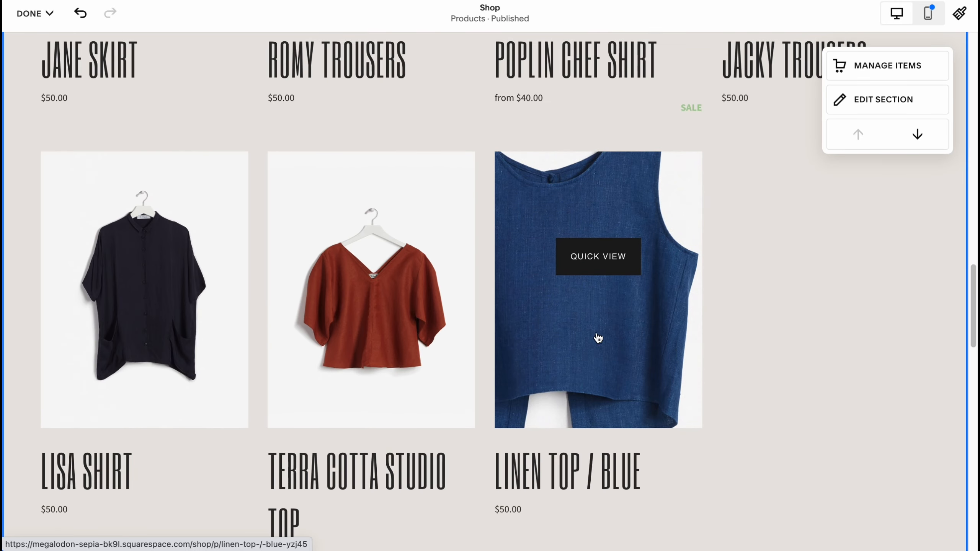
click(889, 67)
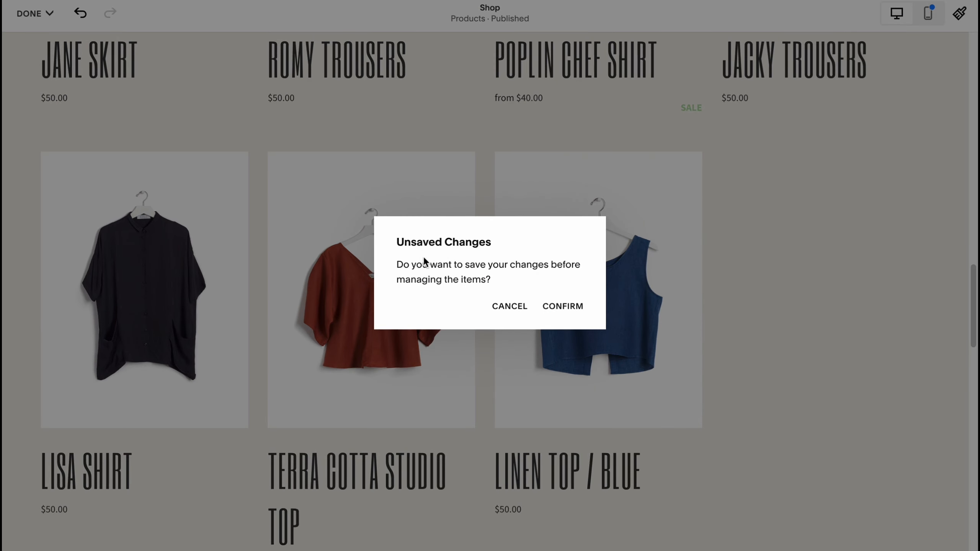
click(562, 306)
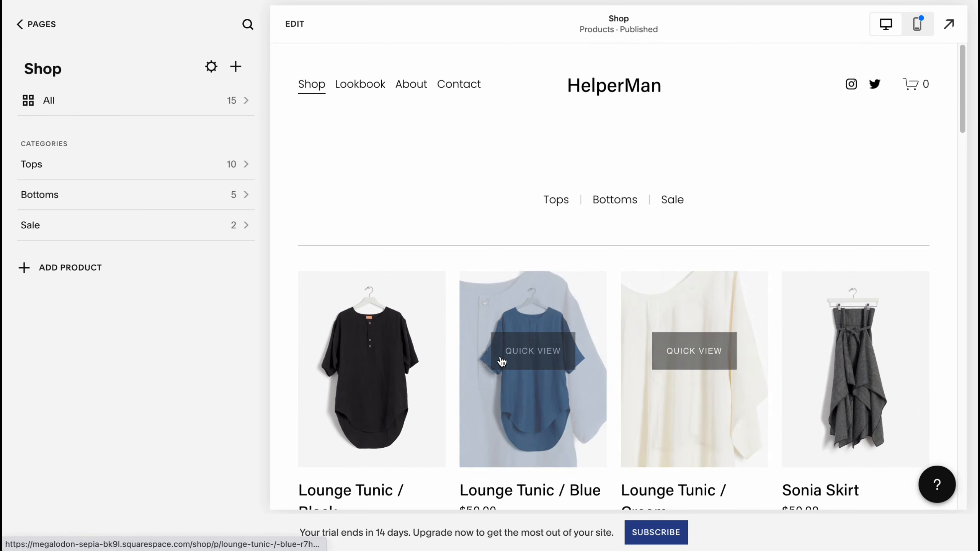
- Look into the Tops category and view the product types offered for a new shop item
click(92, 165)
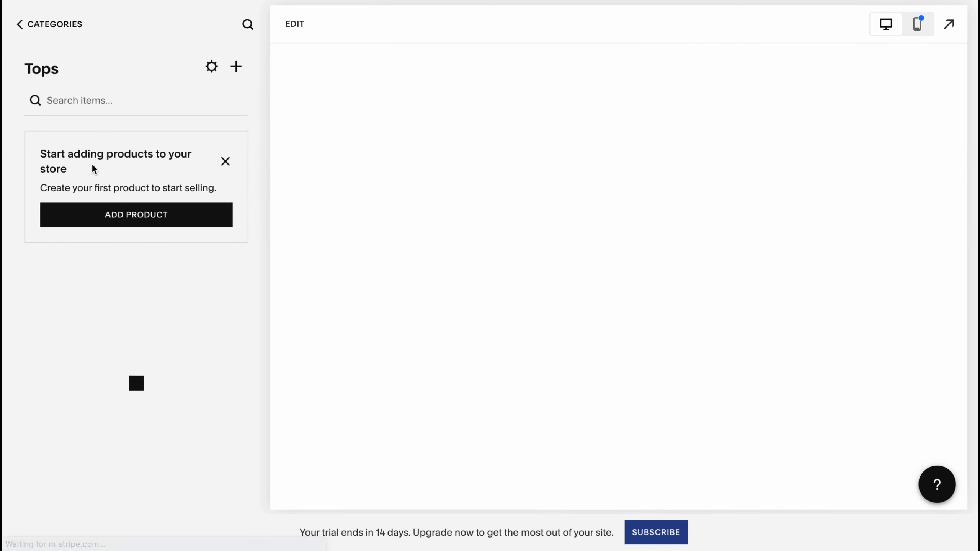
click(22, 25)
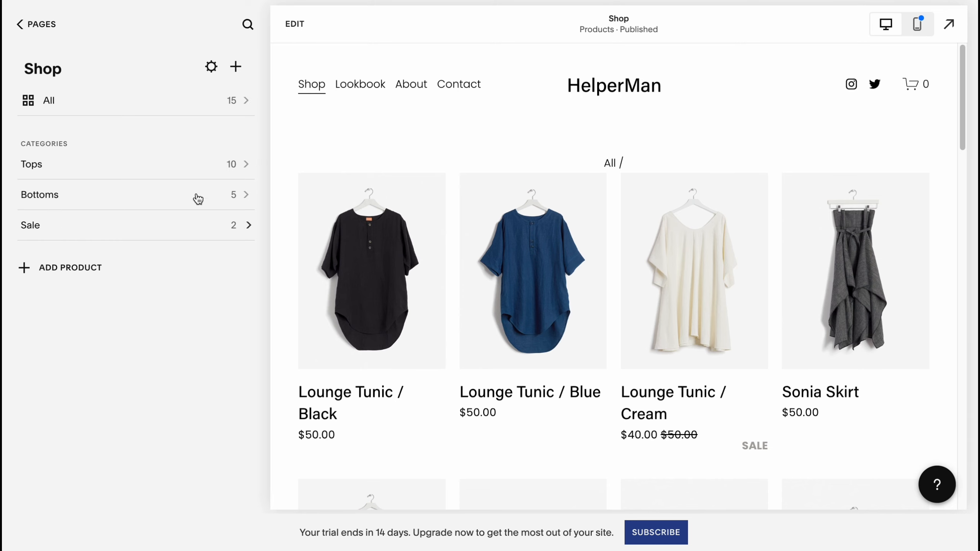
click(236, 66)
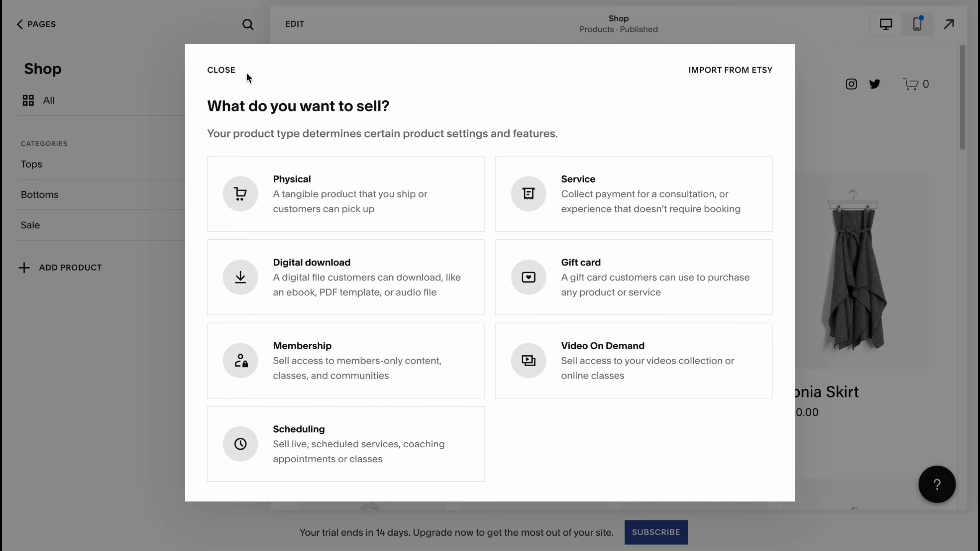
click(232, 70)
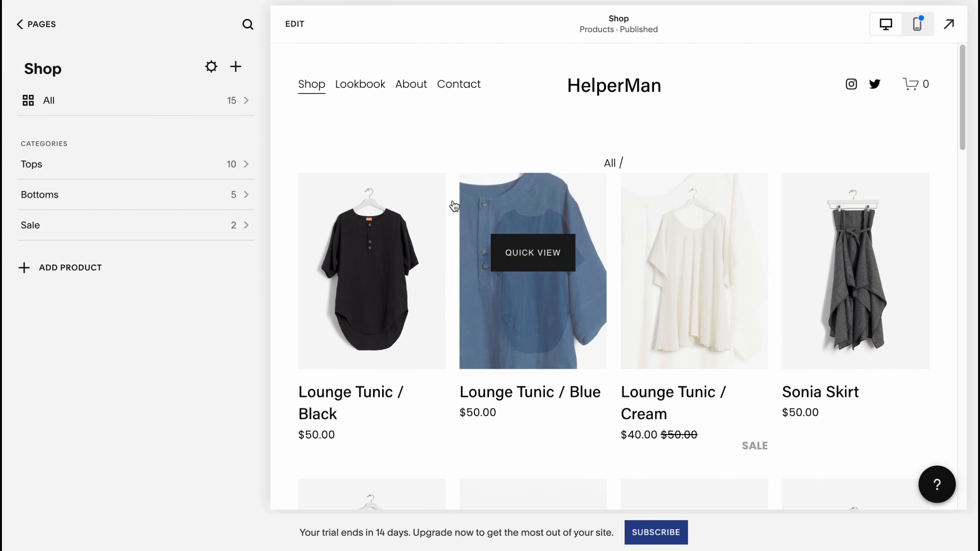
- View the Etsy import option for adding products from the Tops category, close it and go back to the Commerce overview
click(233, 165)
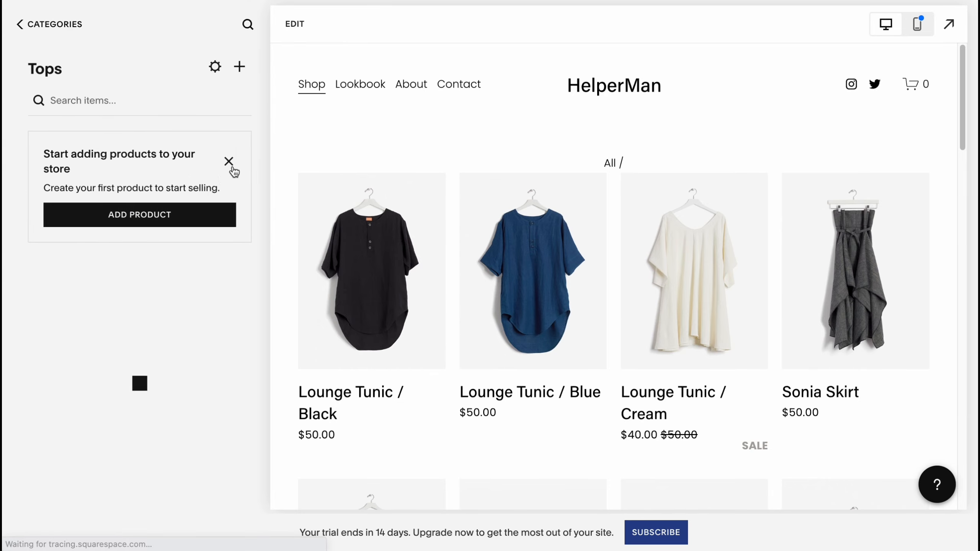
click(143, 219)
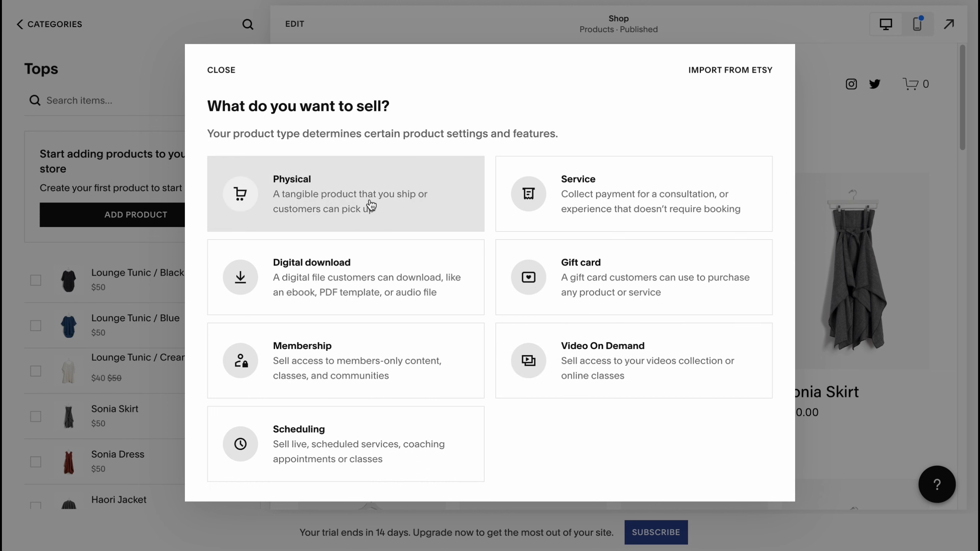
click(721, 71)
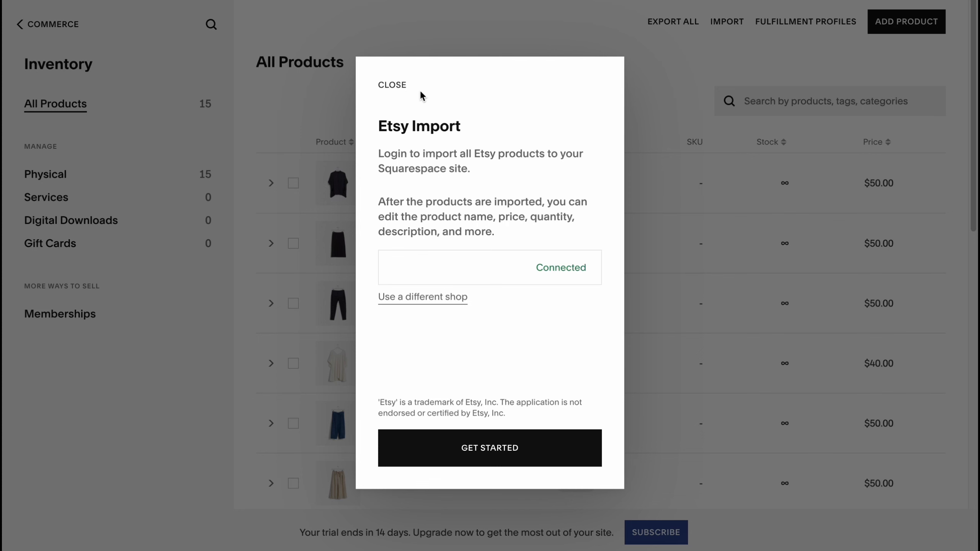
click(400, 87)
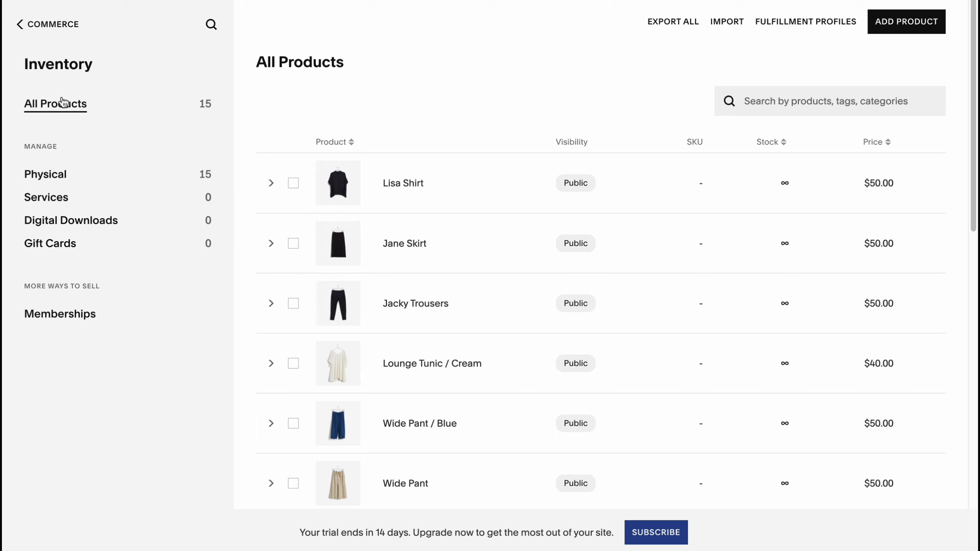
click(33, 25)
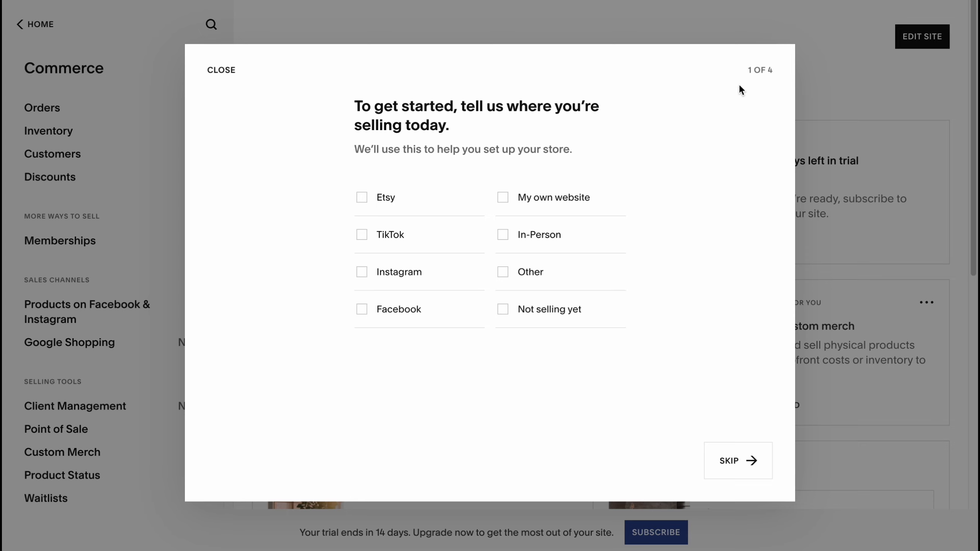
- Dismiss the store setup questionnaire and move the Contact page to the first position in the site's main navigation
click(214, 72)
click(17, 26)
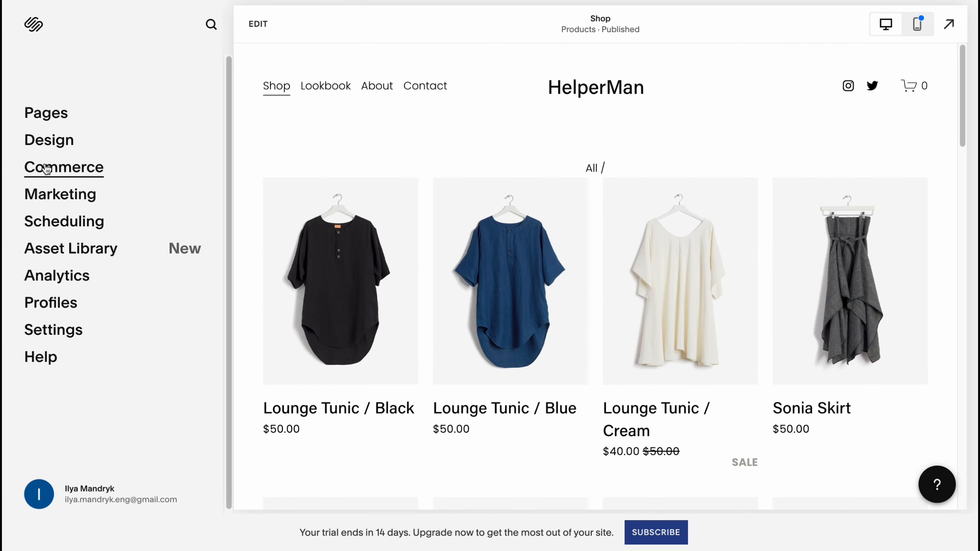
click(46, 113)
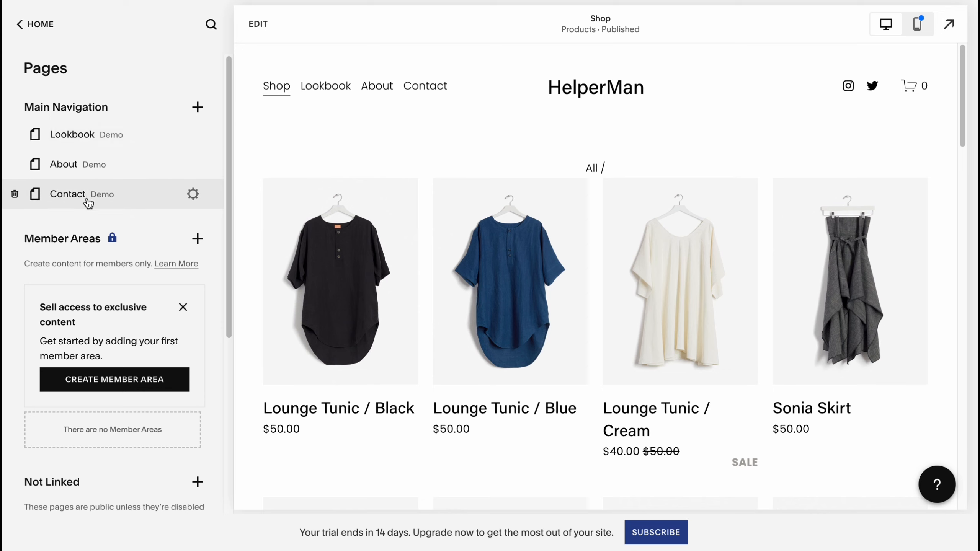
scroll(90, 202, down, 1)
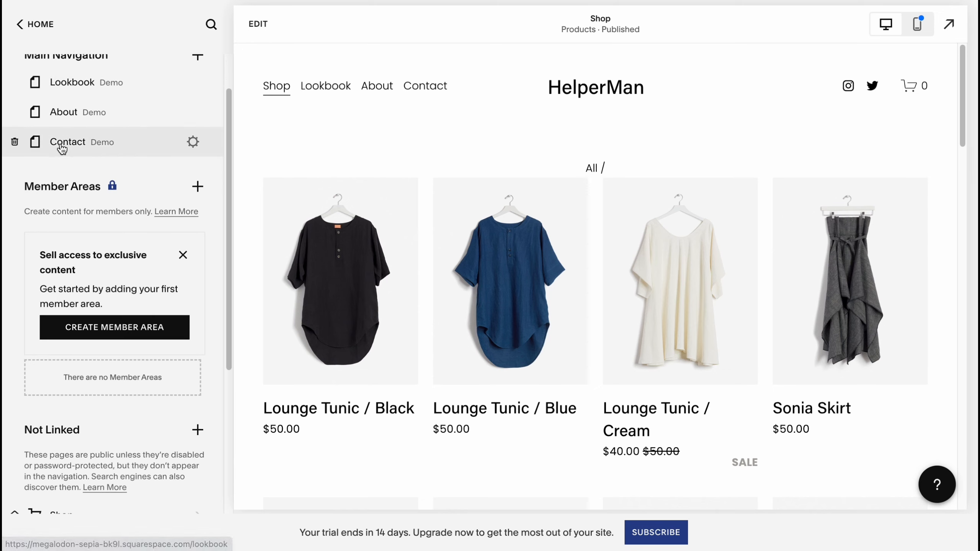
mouse_move(62, 143)
mouse_down()
mouse_move(68, 104)
mouse_move(67, 169)
mouse_move(79, 135)
mouse_up()
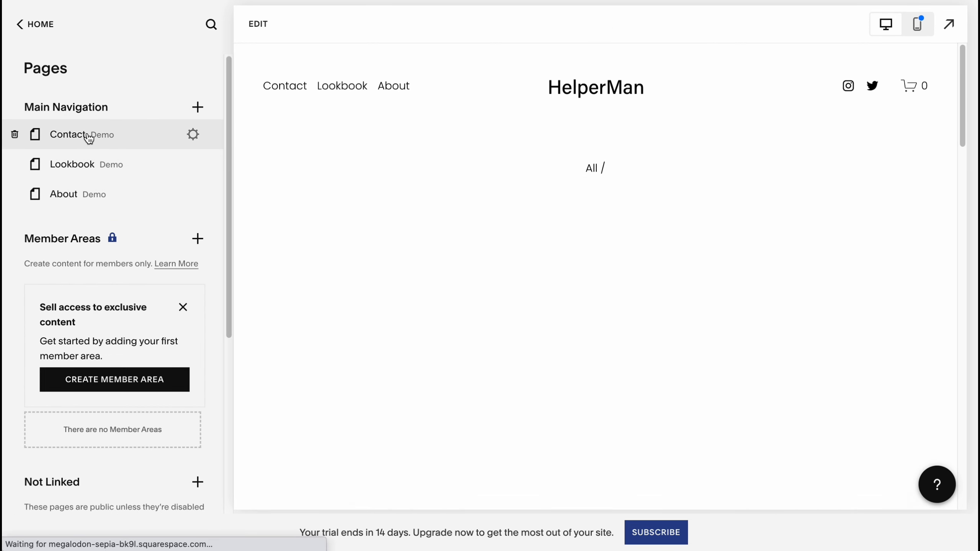
- Look through the Member Areas and Not Linked sections of the page list and return to the site home overview
scroll(131, 193, down, 3)
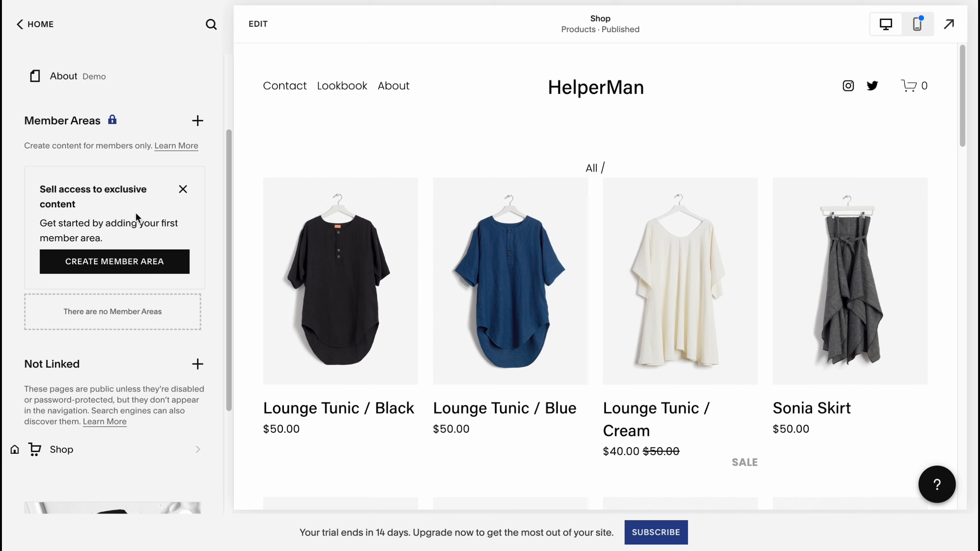
scroll(132, 265, down, 4)
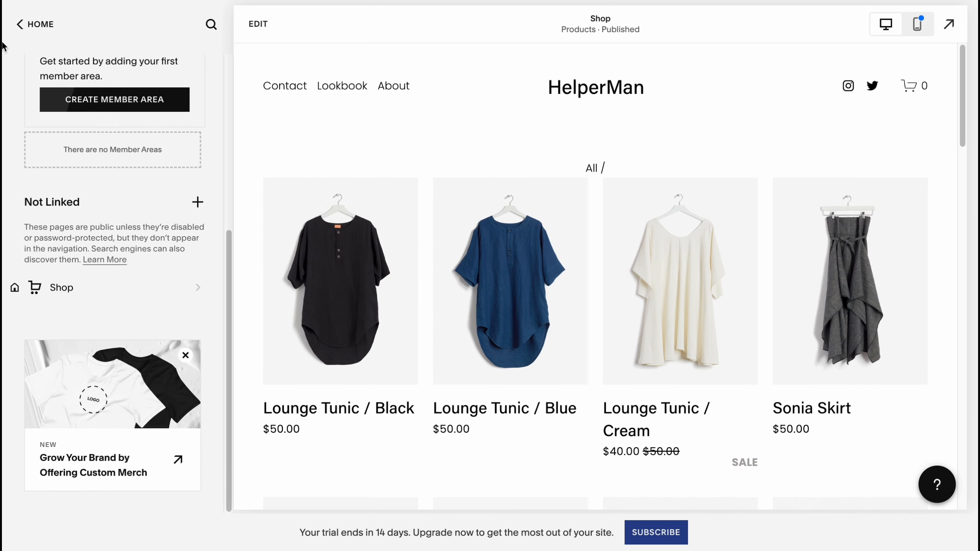
click(44, 24)
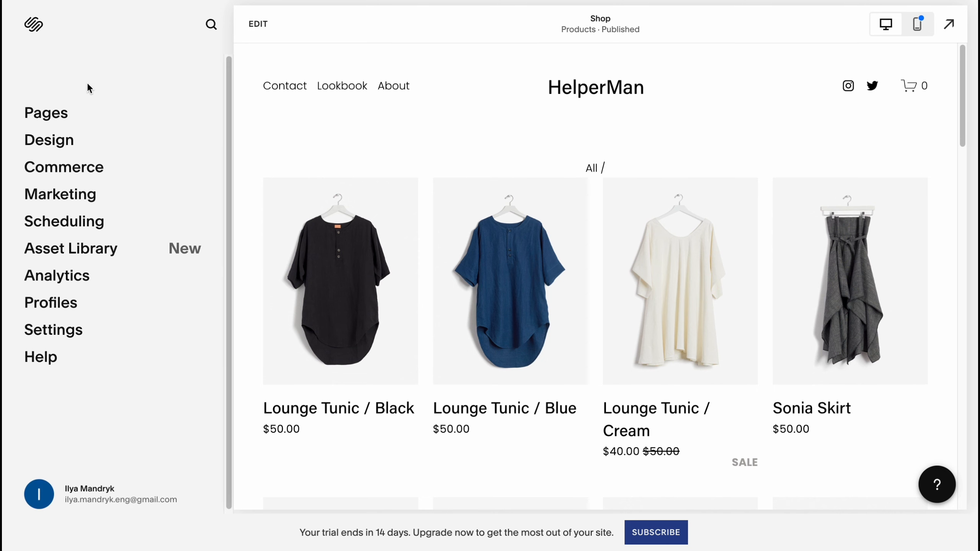
- View the Sales, Traffic and Geography reports in the site's analytics and return to the home overview
click(63, 275)
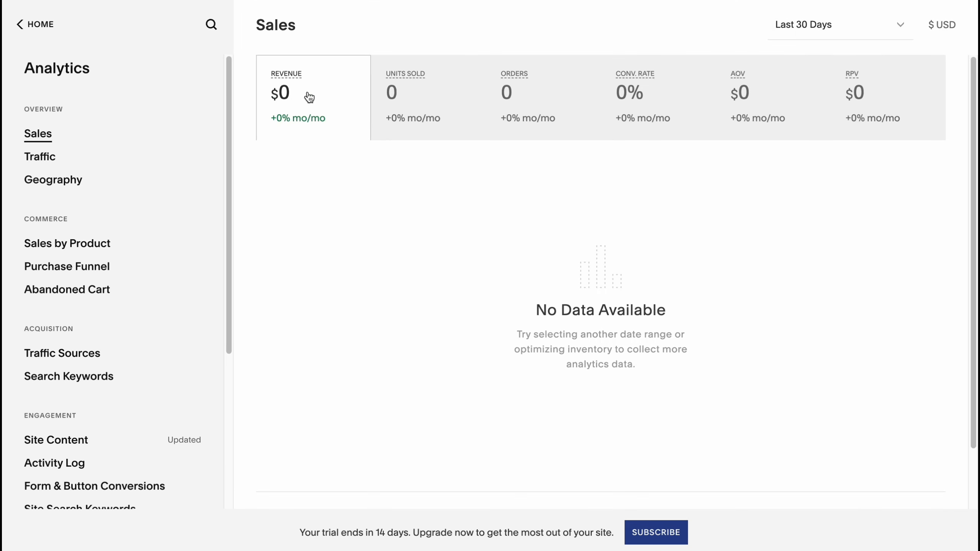
click(53, 166)
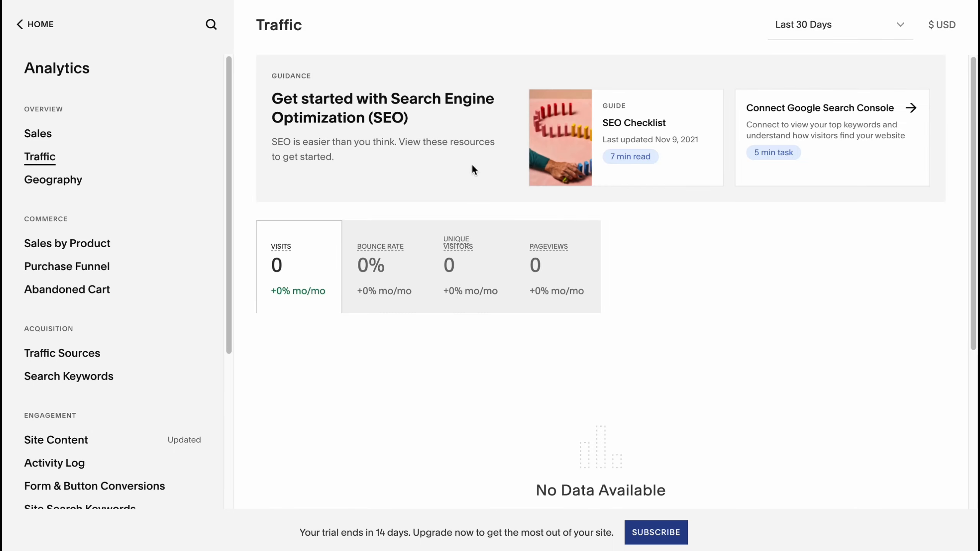
click(74, 180)
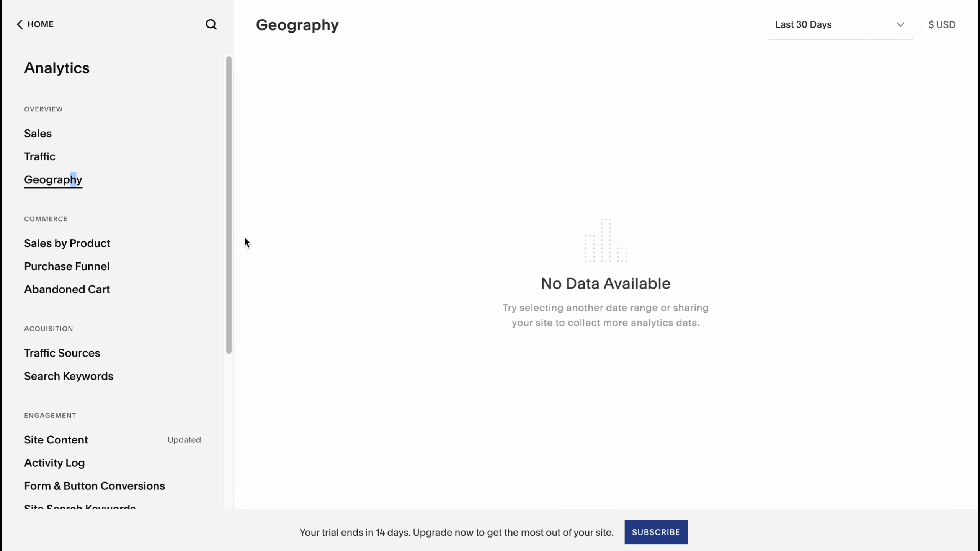
click(38, 24)
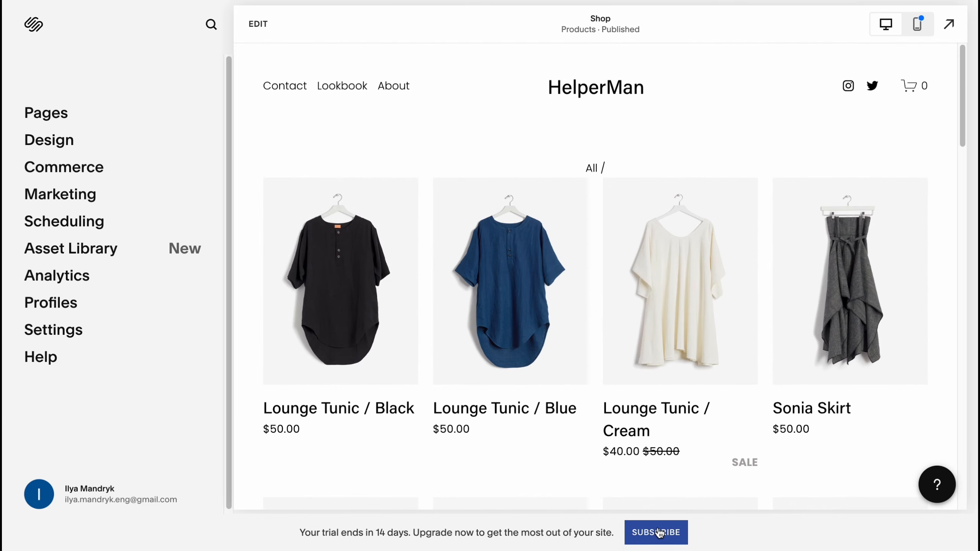
- Open the subscription plans and compare the core, commerce and marketing features of Personal, Business, Basic and Advanced
click(656, 532)
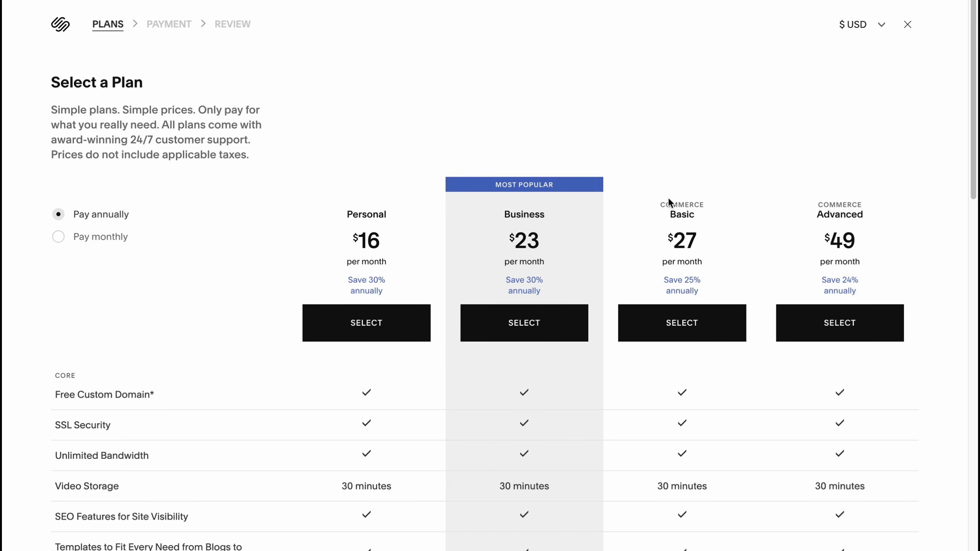
drag(674, 215, 750, 219)
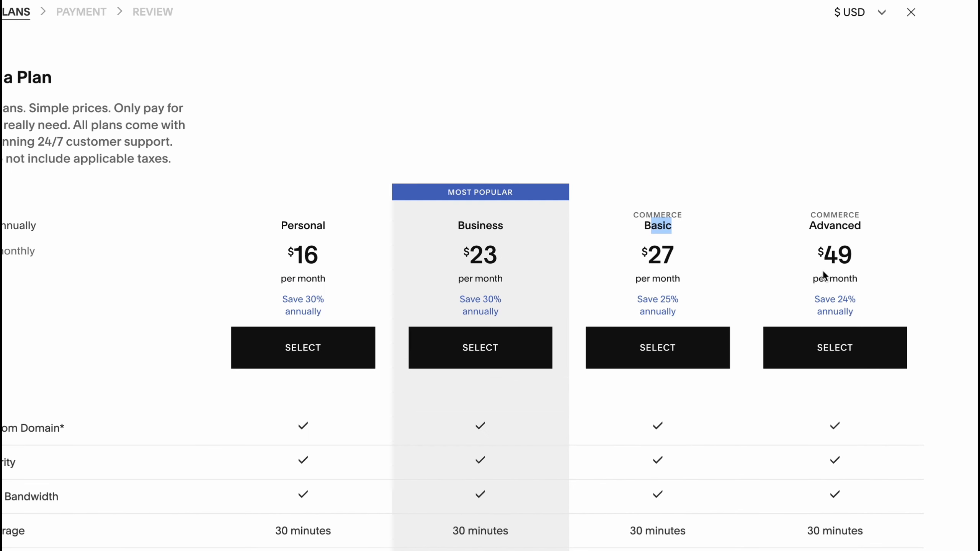
scroll(814, 422, down, 5)
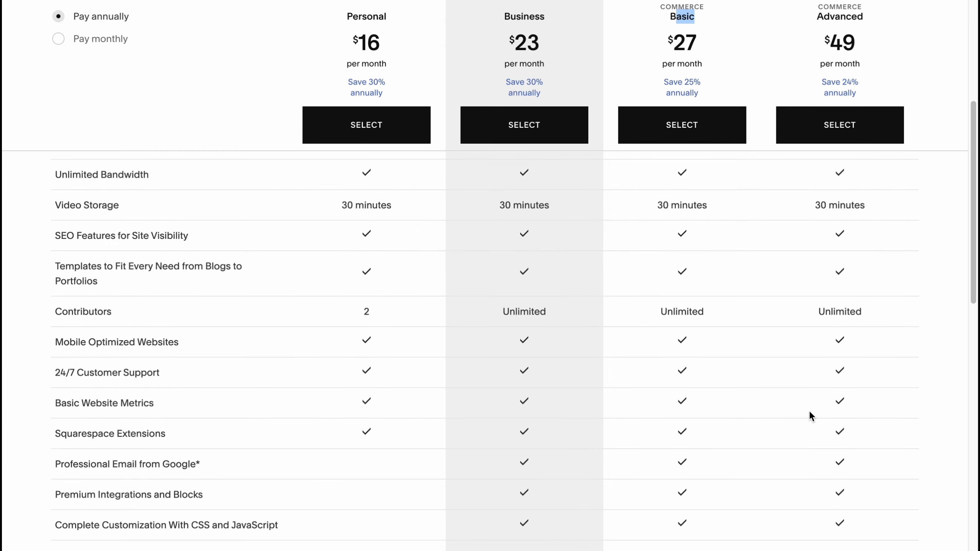
scroll(737, 395, down, 1)
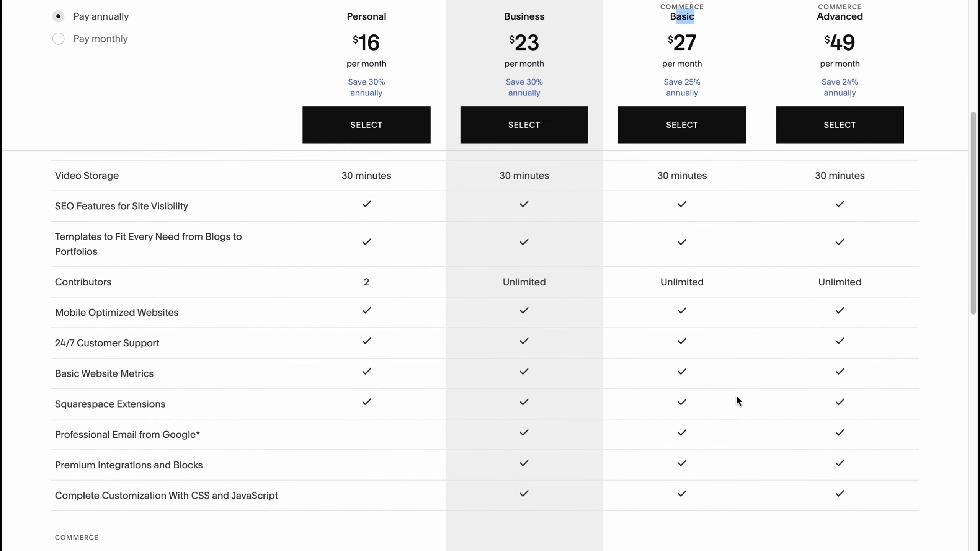
scroll(736, 395, down, 4)
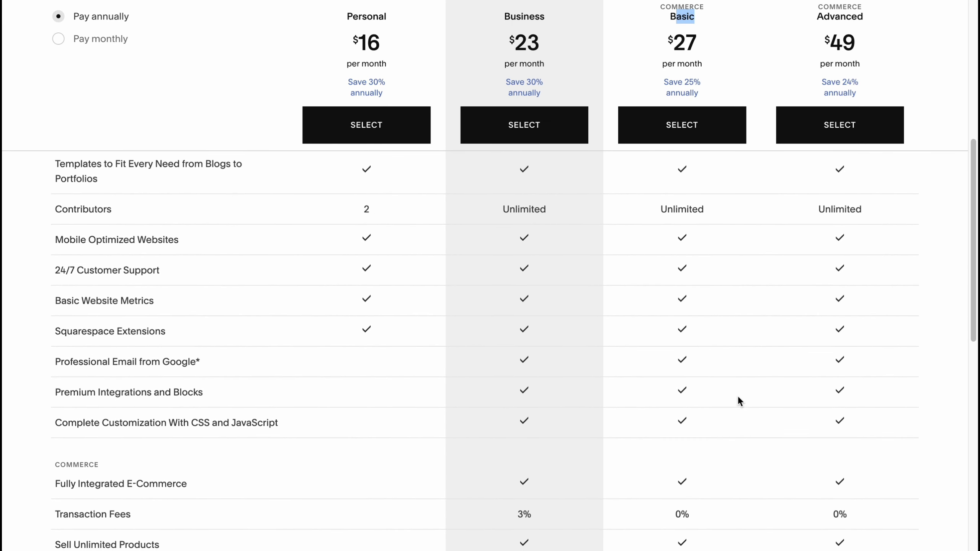
scroll(738, 395, down, 12)
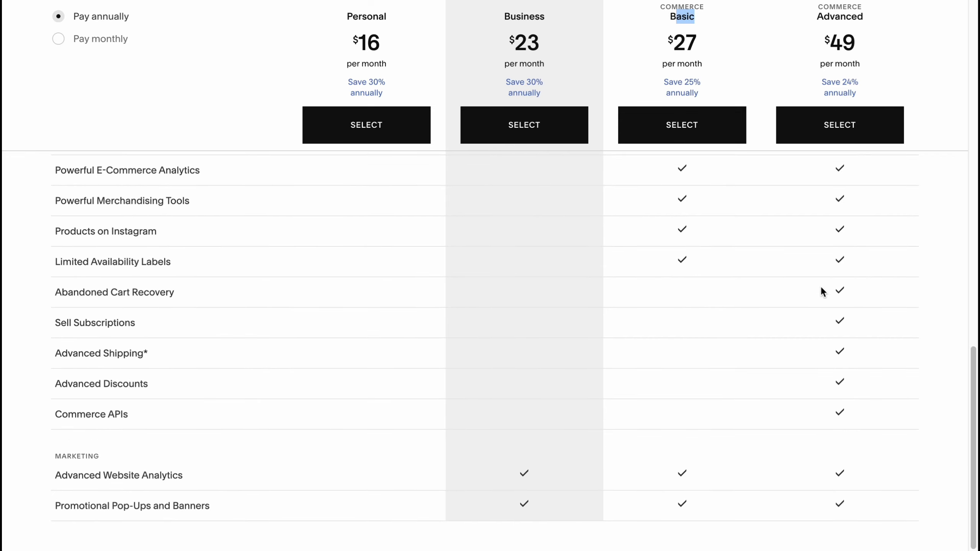